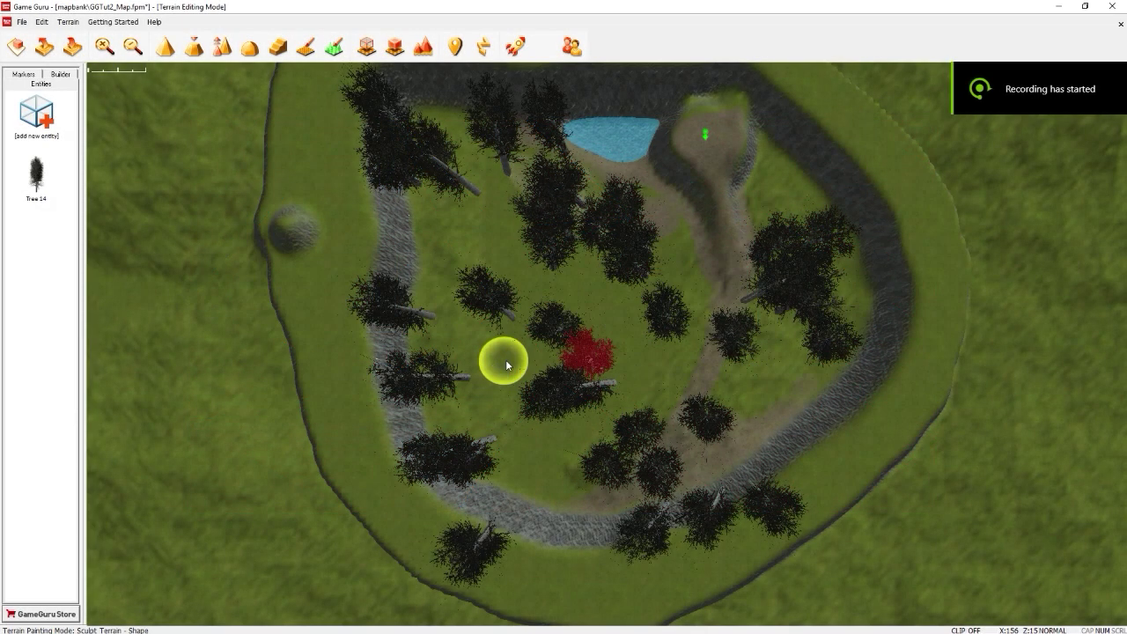
# Switch from the top-down map to free flight view and fly down among the trees.
pyautogui.press('g')
pyautogui.moveTo(505, 360)
pyautogui.mouseDown(button='right')
pyautogui.moveTo(405, 358)
pyautogui.moveTo(365, 338)
pyautogui.moveTo(361, 356)
pyautogui.moveTo(563, 339)
pyautogui.moveTo(566, 388)
pyautogui.moveTo(565, 321)
pyautogui.moveTo(547, 318)
pyautogui.moveTo(558, 304)
pyautogui.moveTo(560, 333)
pyautogui.moveTo(493, 347)
pyautogui.mouseUp(button='right')
pyautogui.press('w')
pyautogui.press('w')
pyautogui.press('w')
pyautogui.press('w')
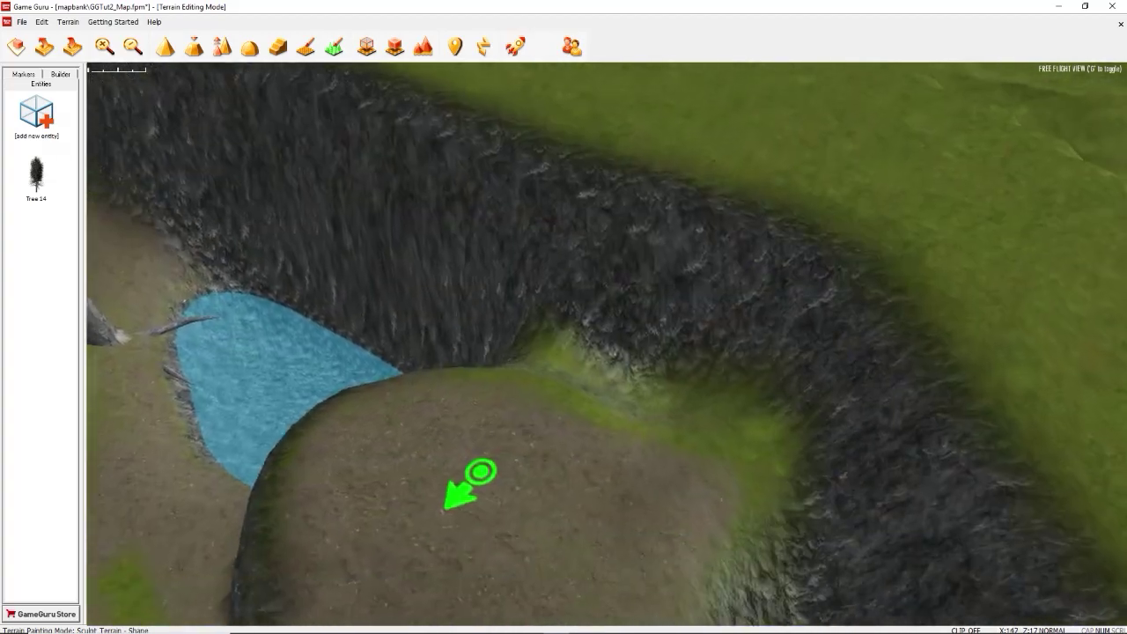
pyautogui.moveTo(563, 343); pyautogui.dragTo(387, 298, button='right')
pyautogui.moveTo(564, 317); pyautogui.dragTo(735, 316, button='right')
pyautogui.moveTo(606, 343); pyautogui.dragTo(596, 335, button='right')
pyautogui.press('w')
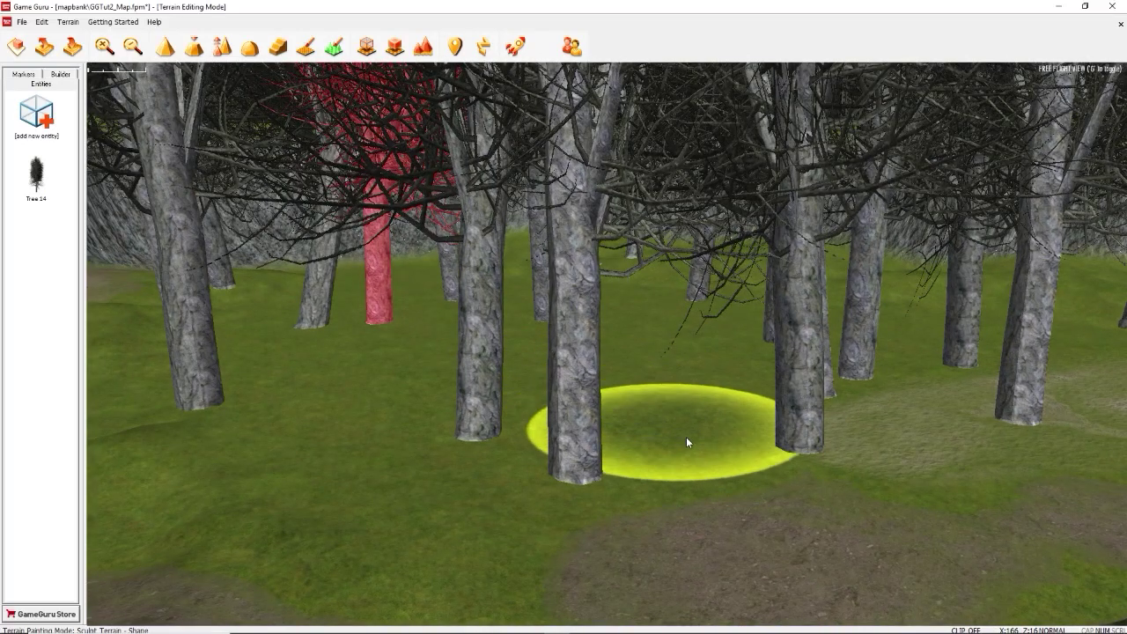
# Fly up to a tree trunk and inspect where its base meets the ground, switching to entity editing mode.
pyautogui.moveTo(792, 551)
pyautogui.mouseDown(button='right')
pyautogui.moveTo(672, 547)
pyautogui.moveTo(910, 533)
pyautogui.moveTo(493, 535)
pyautogui.moveTo(691, 530)
pyautogui.mouseUp(button='right')
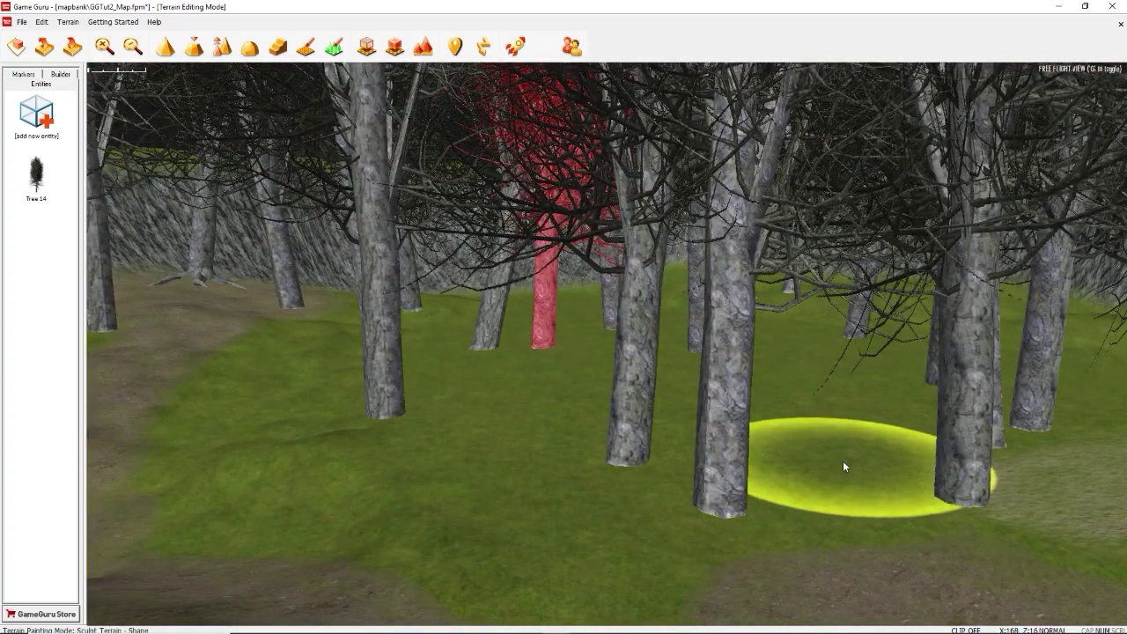
pyautogui.moveTo(861, 420)
pyautogui.mouseDown(button='right')
pyautogui.moveTo(643, 471)
pyautogui.moveTo(352, 467)
pyautogui.moveTo(493, 436)
pyautogui.moveTo(581, 450)
pyautogui.moveTo(775, 440)
pyautogui.moveTo(739, 443)
pyautogui.moveTo(896, 462)
pyautogui.mouseUp(button='right')
pyautogui.press('a')
pyautogui.press('a')
pyautogui.press('w')
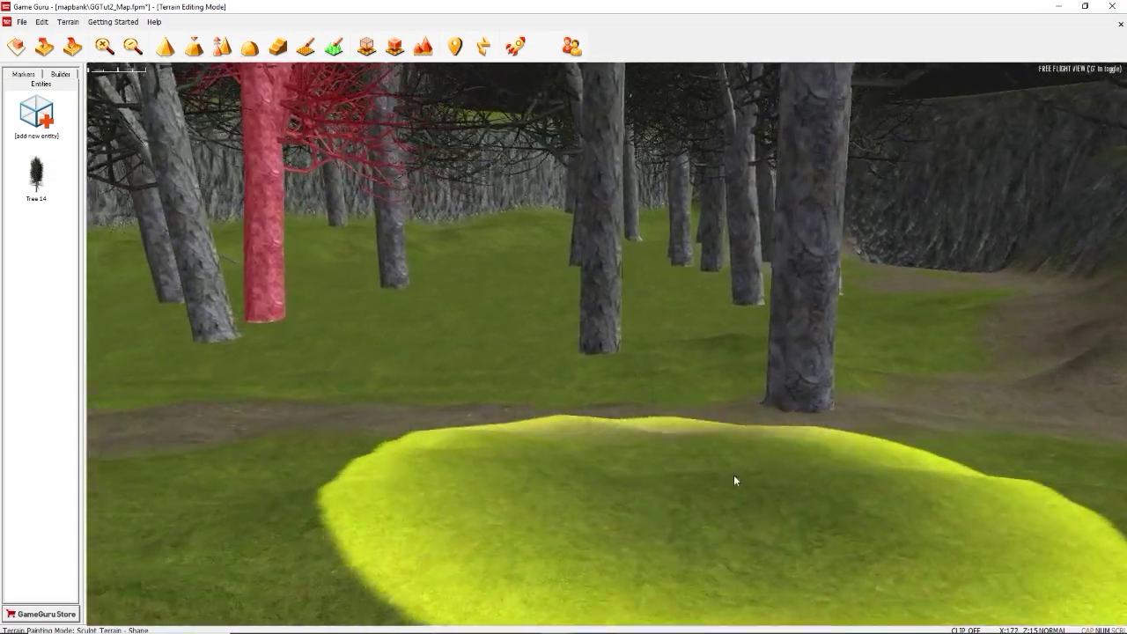
pyautogui.moveTo(734, 475)
pyautogui.mouseDown(button='right')
pyautogui.moveTo(614, 466)
pyautogui.moveTo(650, 480)
pyautogui.moveTo(663, 469)
pyautogui.moveTo(812, 537)
pyautogui.moveTo(790, 436)
pyautogui.moveTo(797, 468)
pyautogui.mouseUp(button='right')
pyautogui.press('s')
pyautogui.press('w')
pyautogui.press('a')
pyautogui.press('w')
pyautogui.press('s')
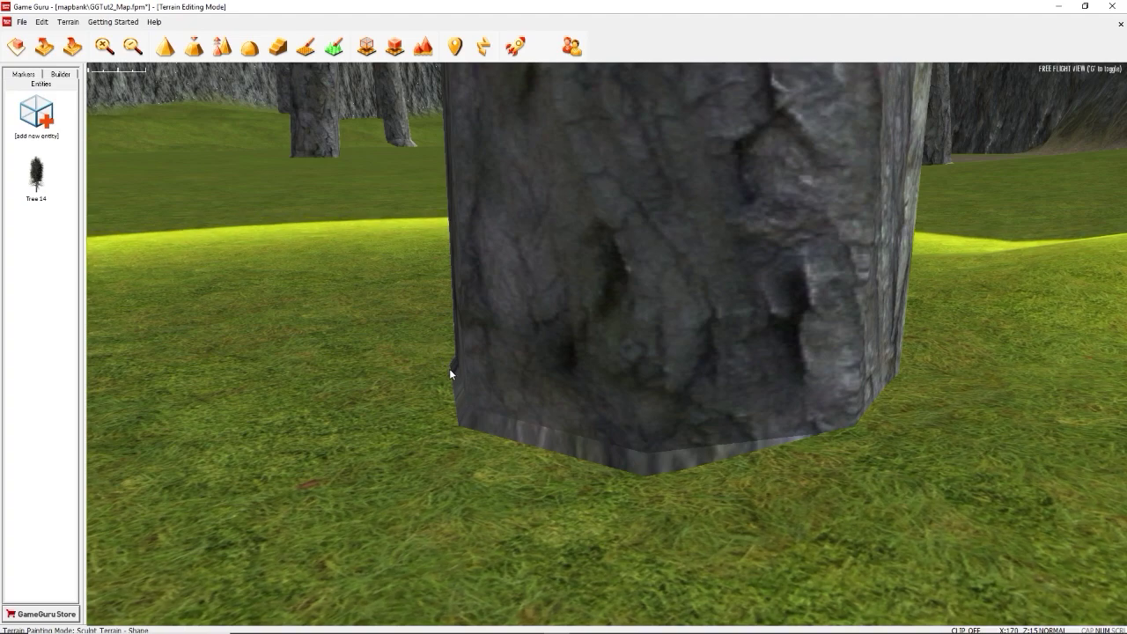
pyautogui.click(451, 369)
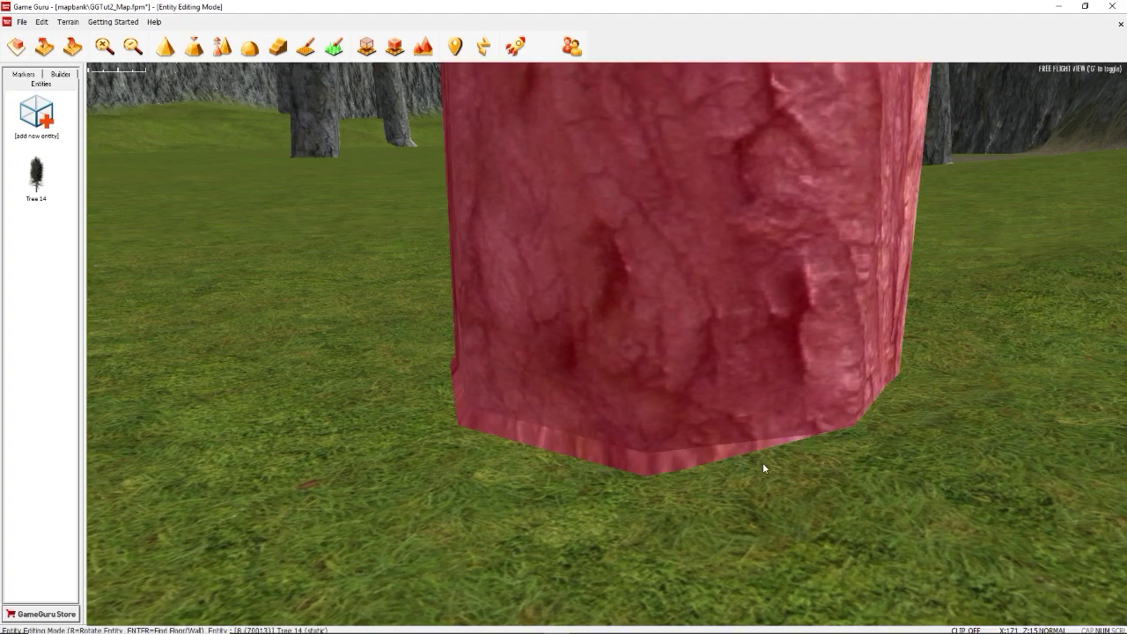
# Back away from the trunk and examine how the bases of the surrounding trees sit on the terrain.
pyautogui.press('s')
pyautogui.moveTo(763, 468); pyautogui.dragTo(736, 403, button='right')
pyautogui.press('s')
pyautogui.press('d')
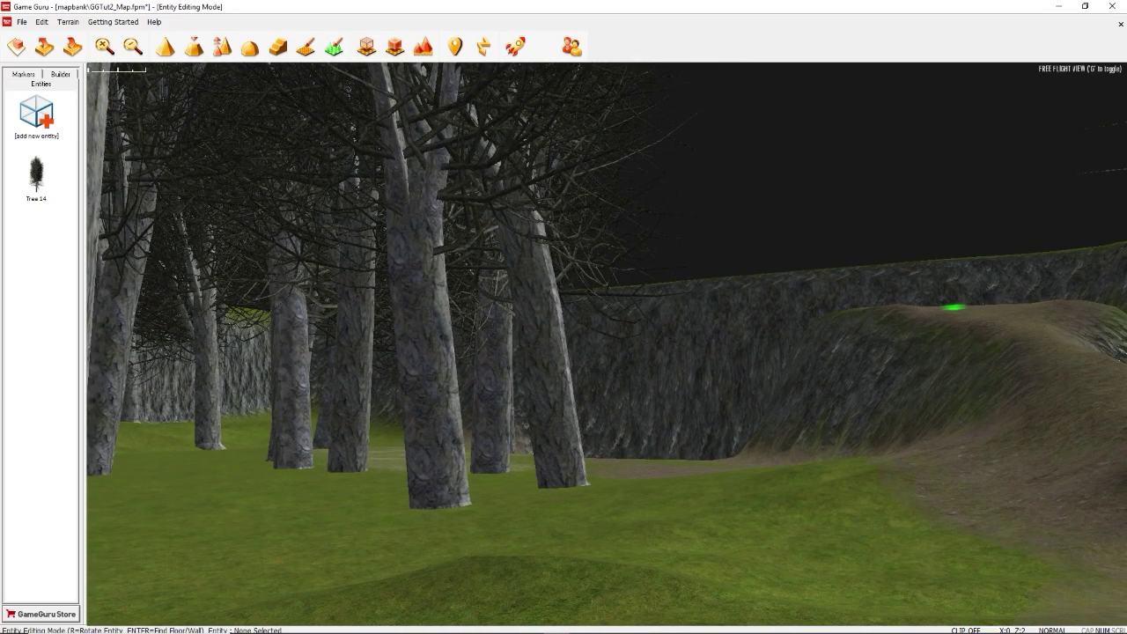
pyautogui.press('w')
pyautogui.press('w')
pyautogui.press('s')
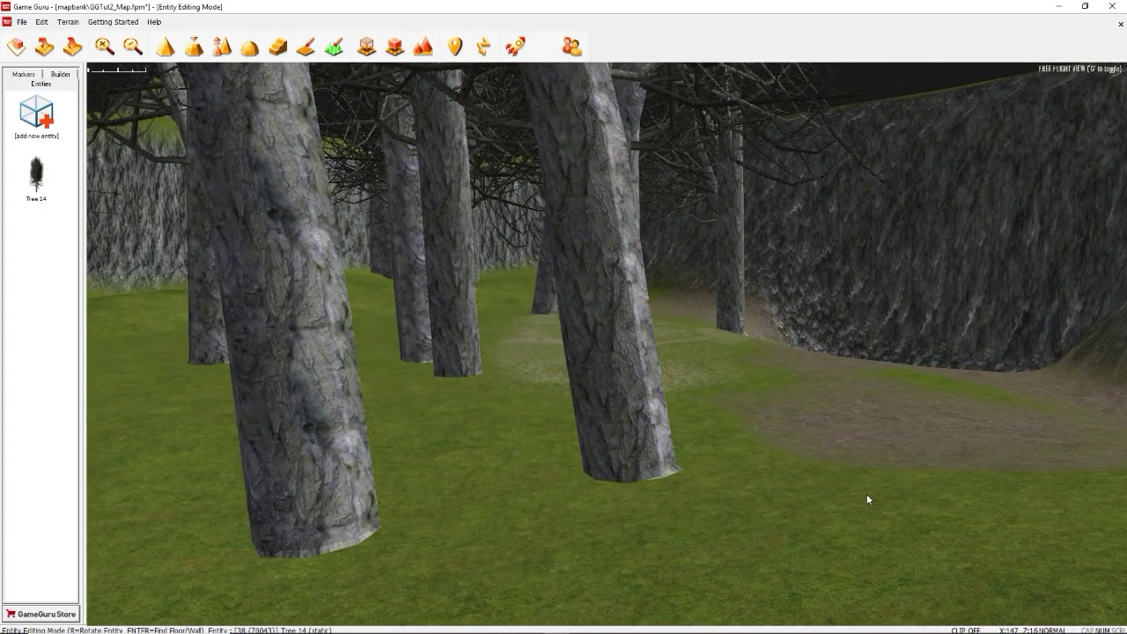
pyautogui.press('w')
pyautogui.moveTo(845, 480); pyautogui.dragTo(782, 497, button='right')
pyautogui.press('s')
pyautogui.press('s')
pyautogui.moveTo(912, 494); pyautogui.dragTo(919, 486, button='right')
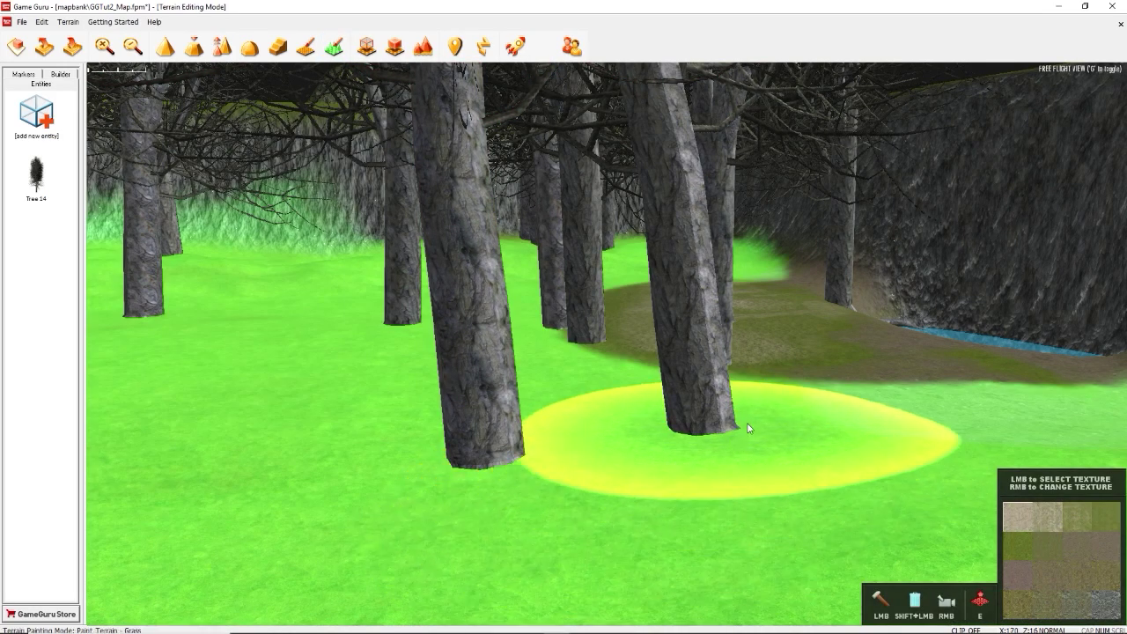
# Examine the painted grass coverage around the tree trunks and along the dirt area near the water.
pyautogui.moveTo(843, 482); pyautogui.dragTo(833, 478, button='right')
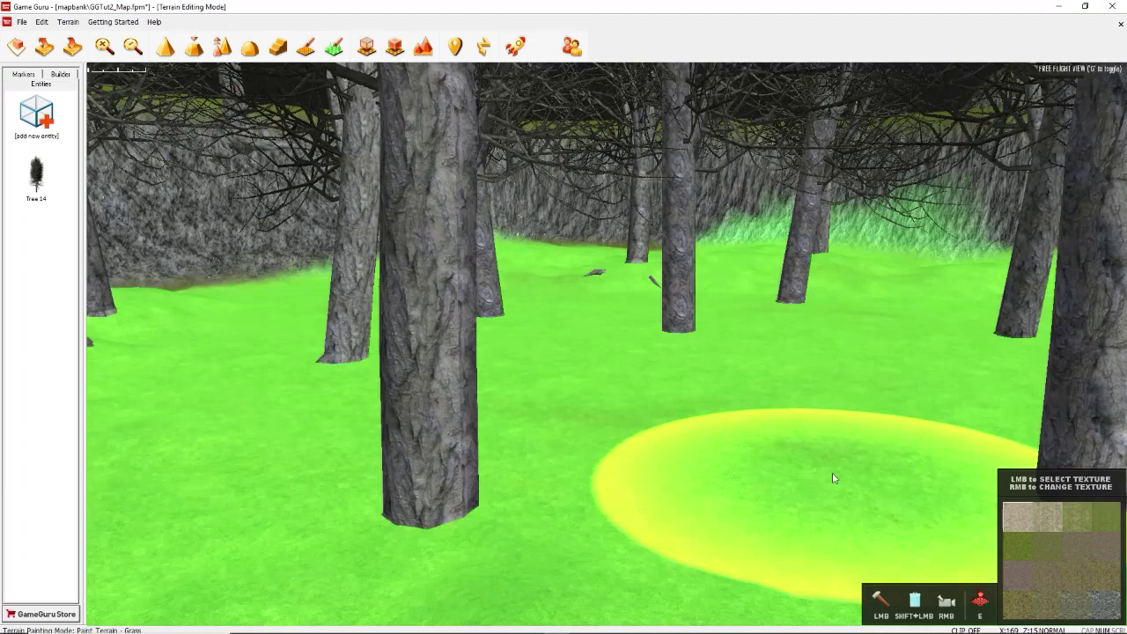
pyautogui.moveTo(589, 440); pyautogui.dragTo(606, 449, button='right')
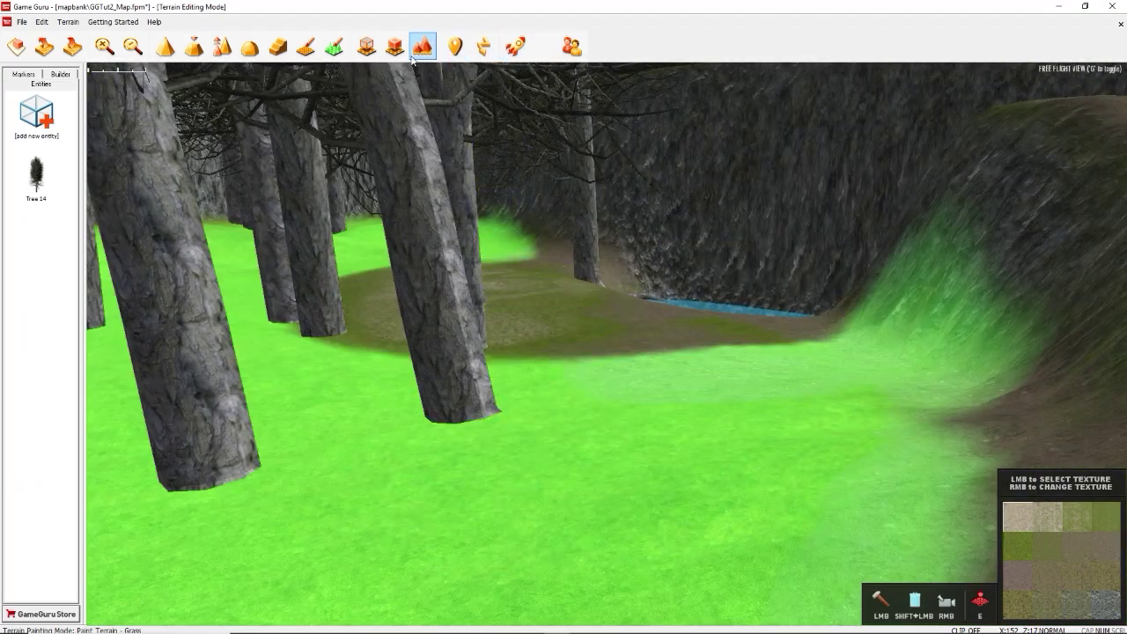
pyautogui.moveTo(663, 242); pyautogui.dragTo(666, 236, button='right')
pyautogui.press('w')
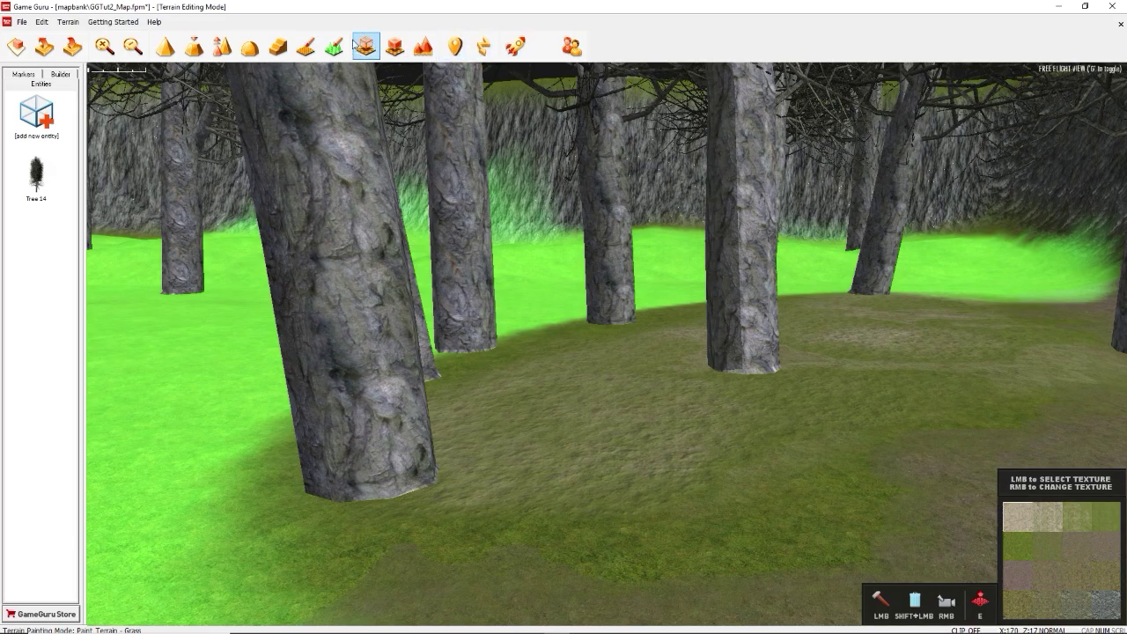
# Switch to terrain texture painting and look over the ground textures beneath the trees.
pyautogui.click(313, 48)
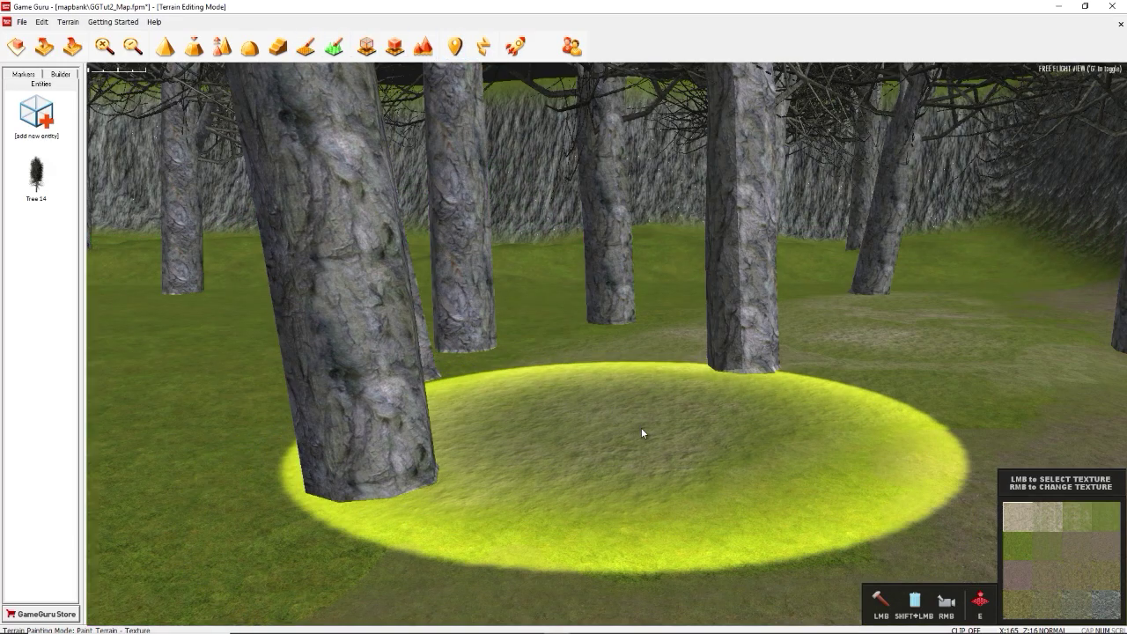
pyautogui.moveTo(641, 427)
pyautogui.mouseDown(button='right')
pyautogui.moveTo(599, 392)
pyautogui.moveTo(667, 464)
pyautogui.mouseUp(button='right')
pyautogui.press('s')
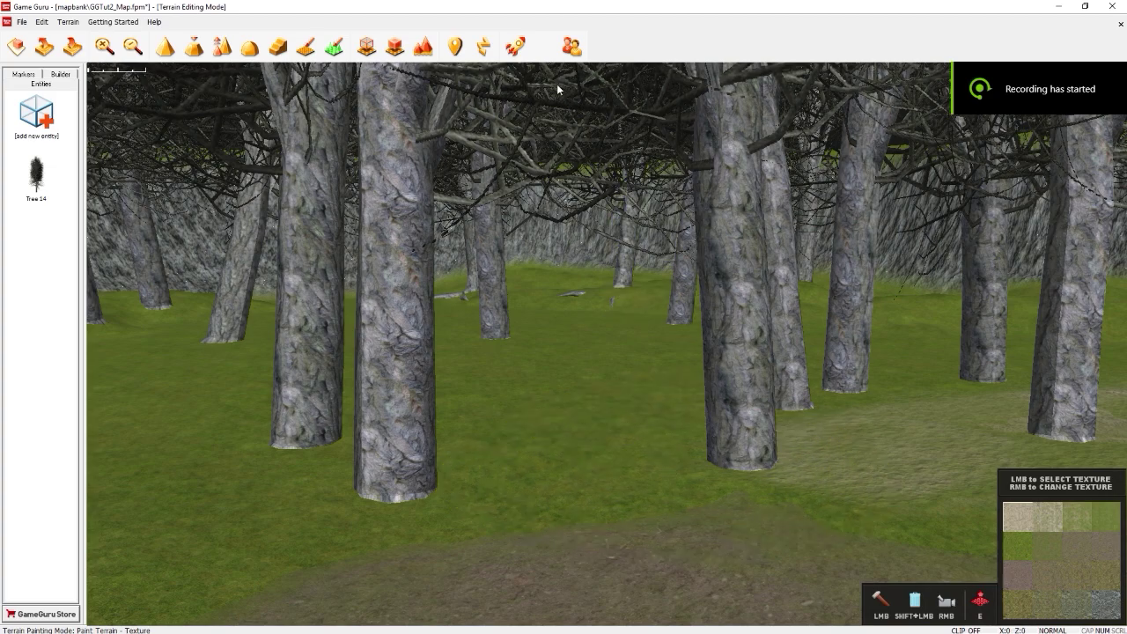
# Run the level as a test game and walk from the start mound into the grassy forest.
pyautogui.click(520, 51)
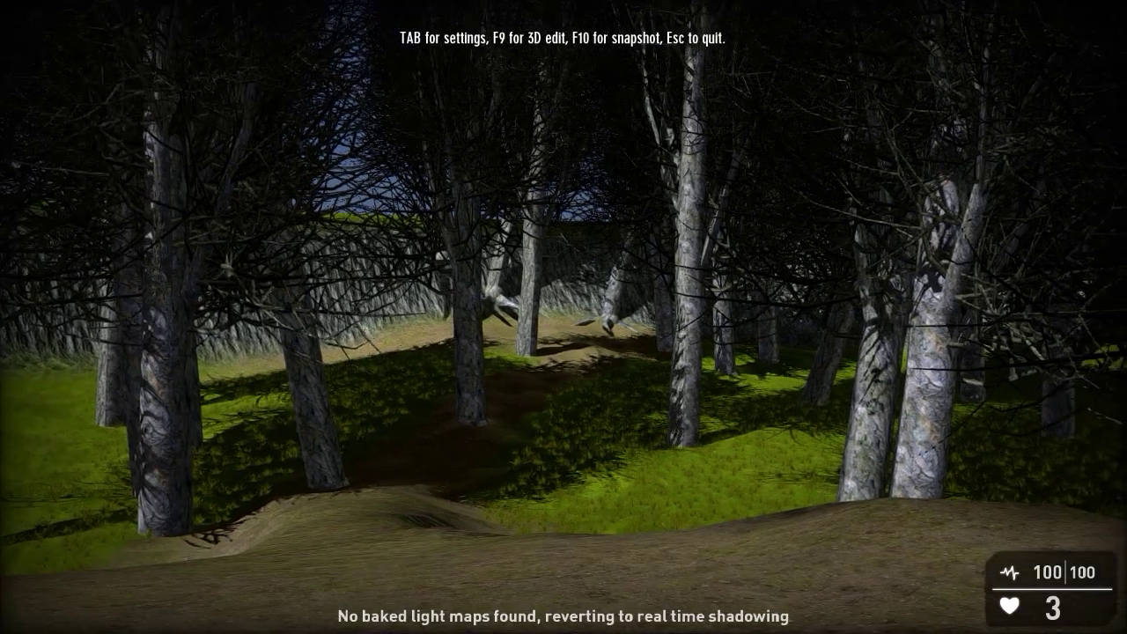
pyautogui.press('w')
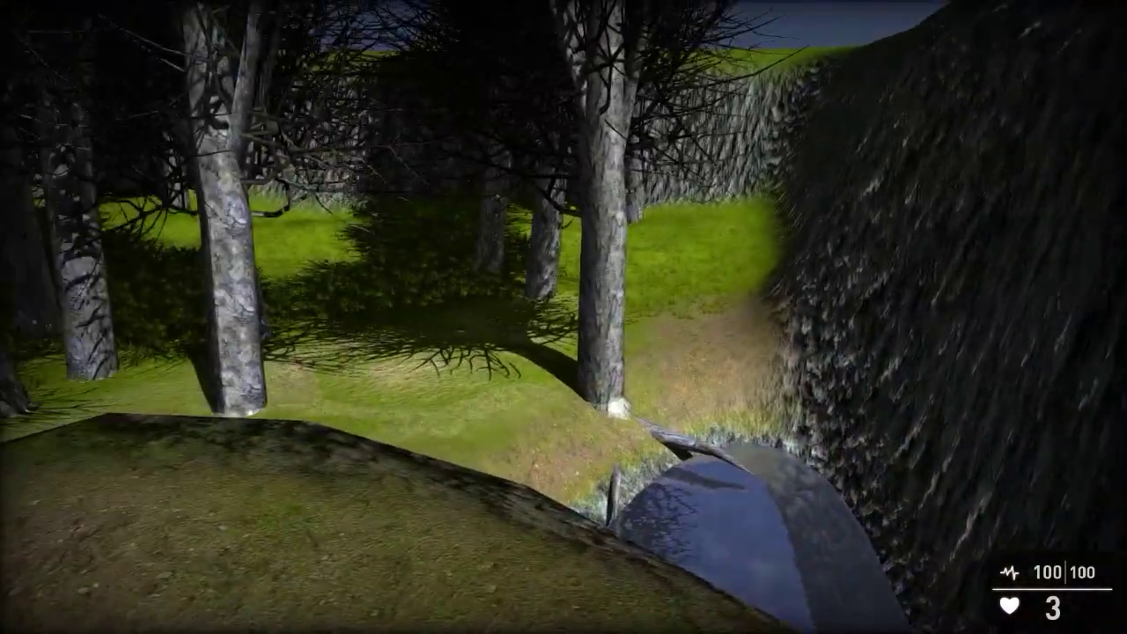
pyautogui.press('w')
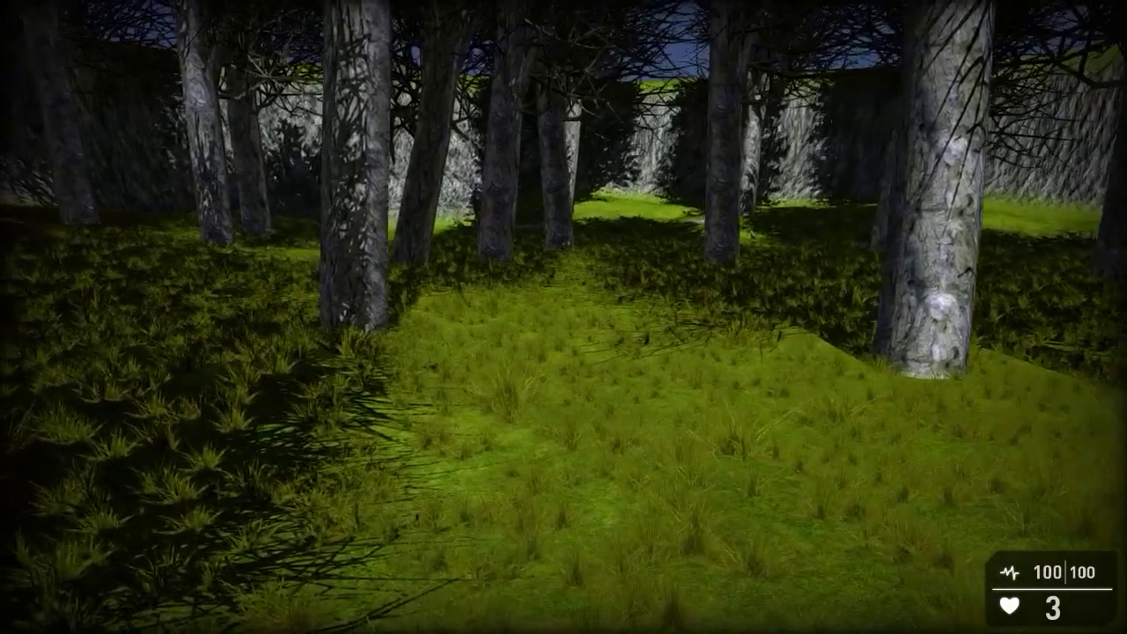
pyautogui.press('w')
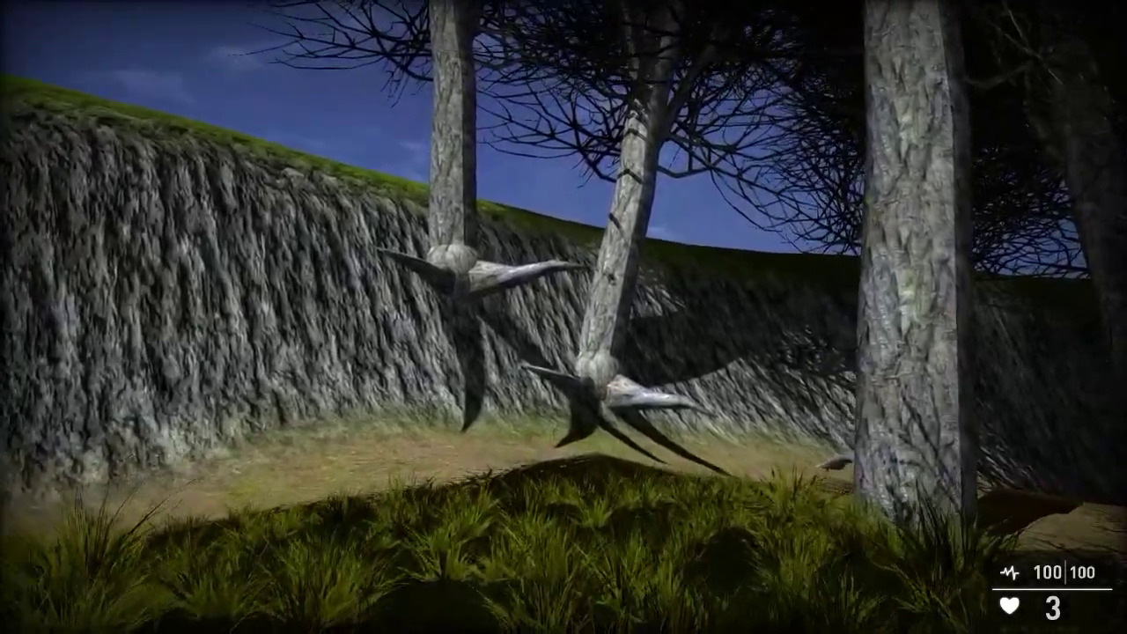
# Walk along the cliff in the test game and inspect the roots of the trees standing beside it.
pyautogui.press('w')
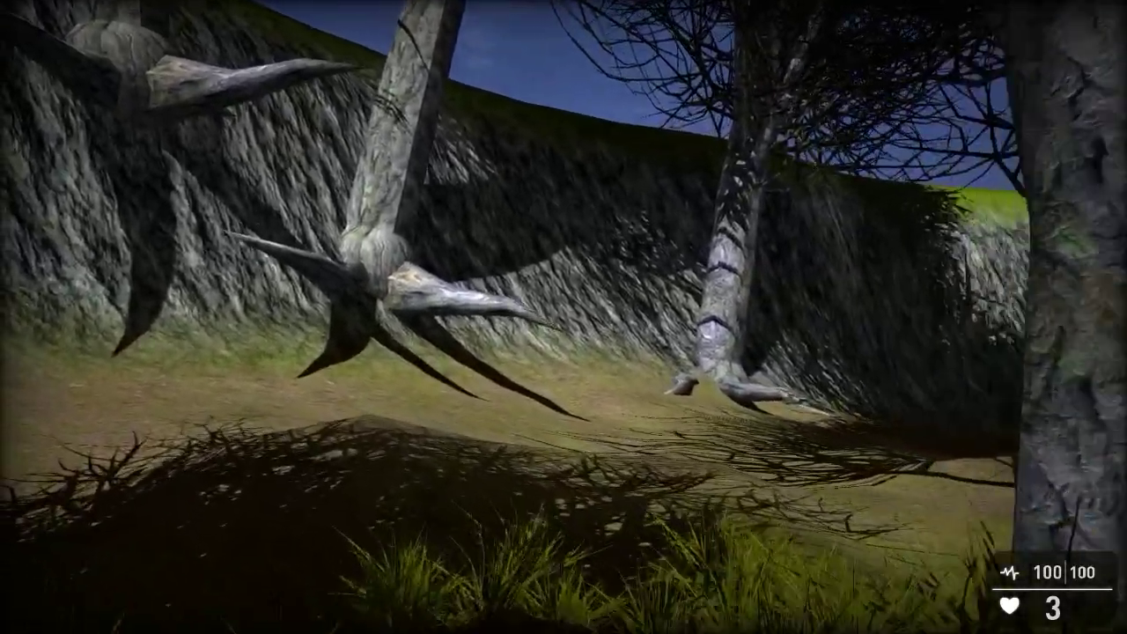
pyautogui.press('w')
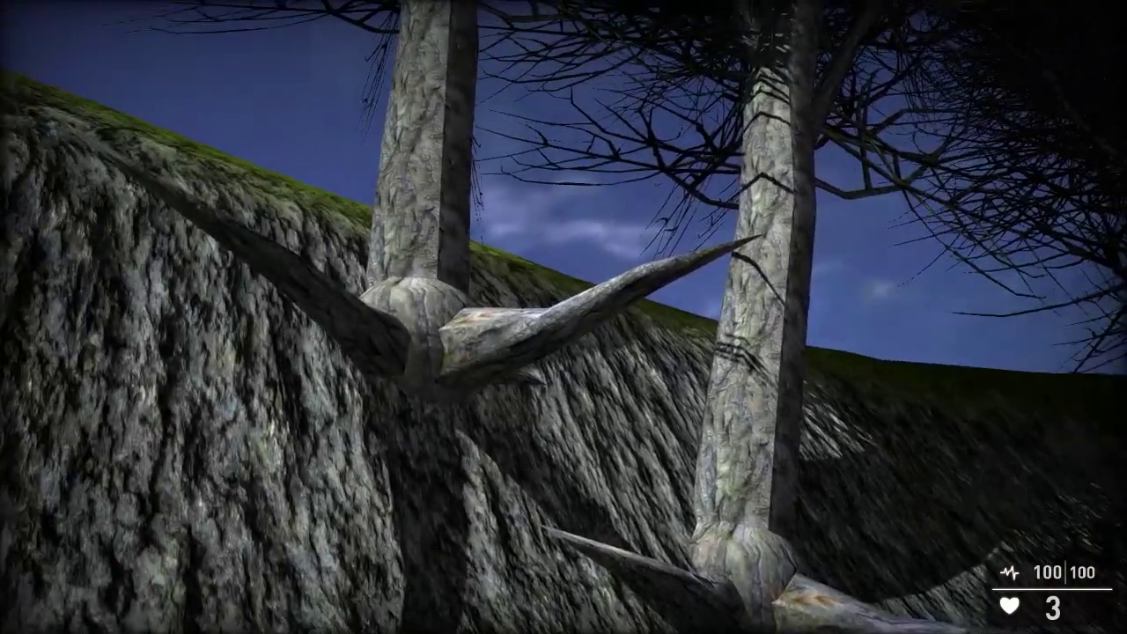
pyautogui.press('w')
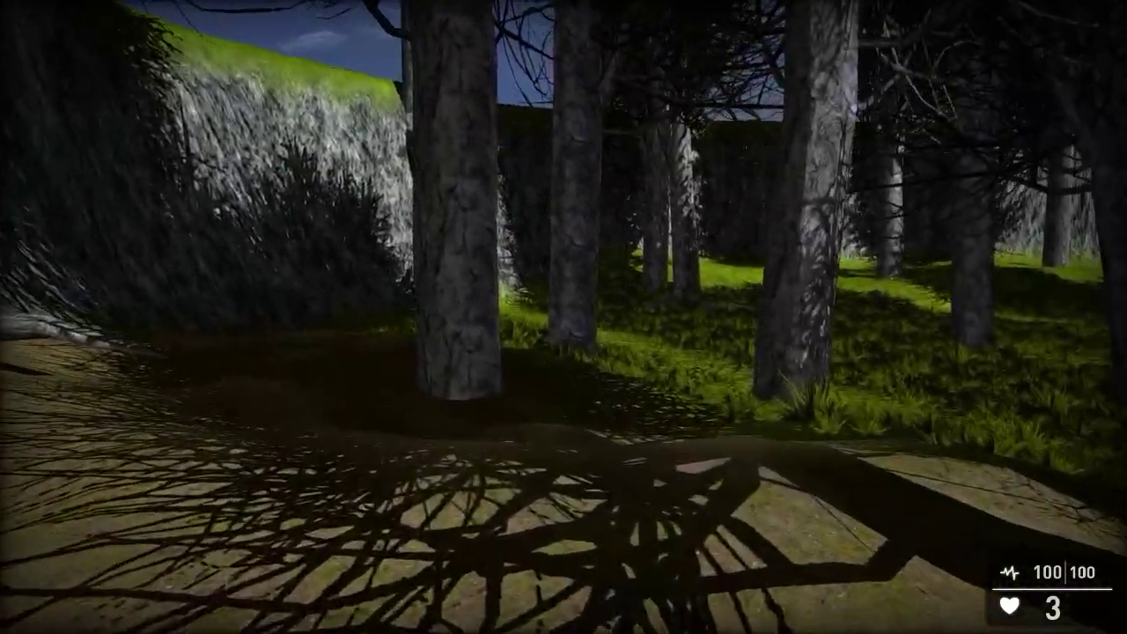
pyautogui.press('w')
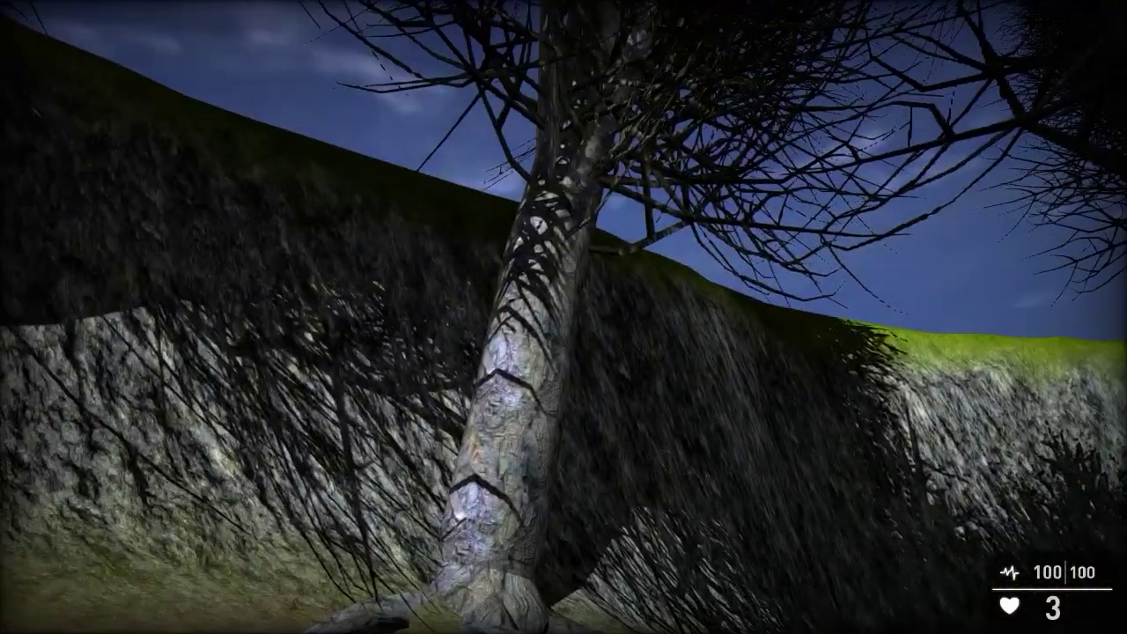
pyautogui.press('w')
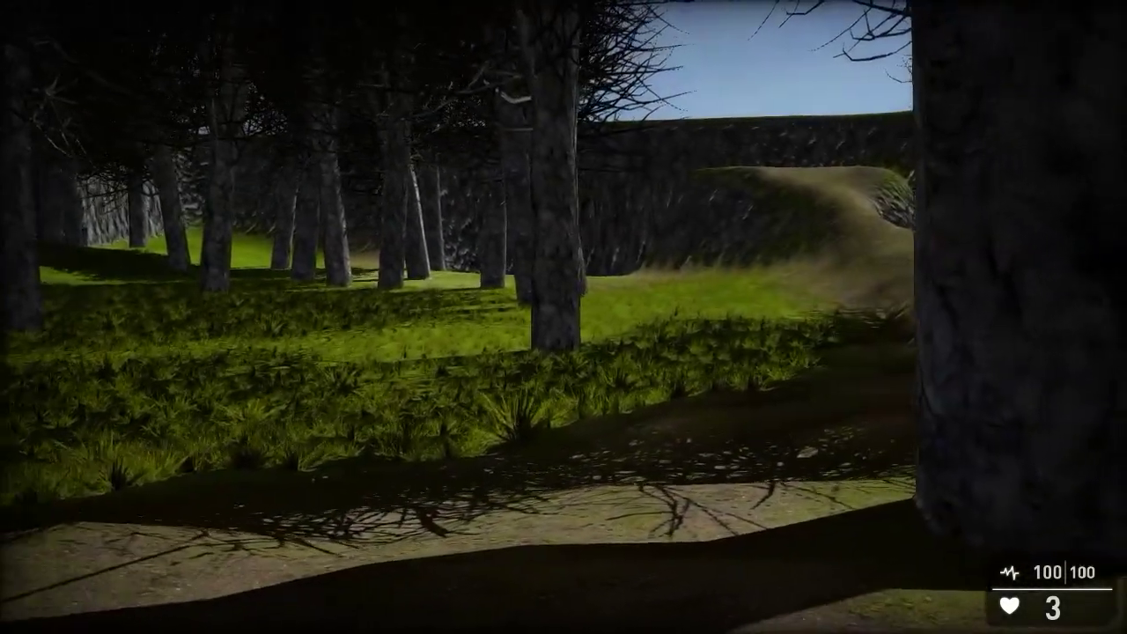
# Walk through the grass between the trees to check the forest's look, and end the test game.
pyautogui.press('w')
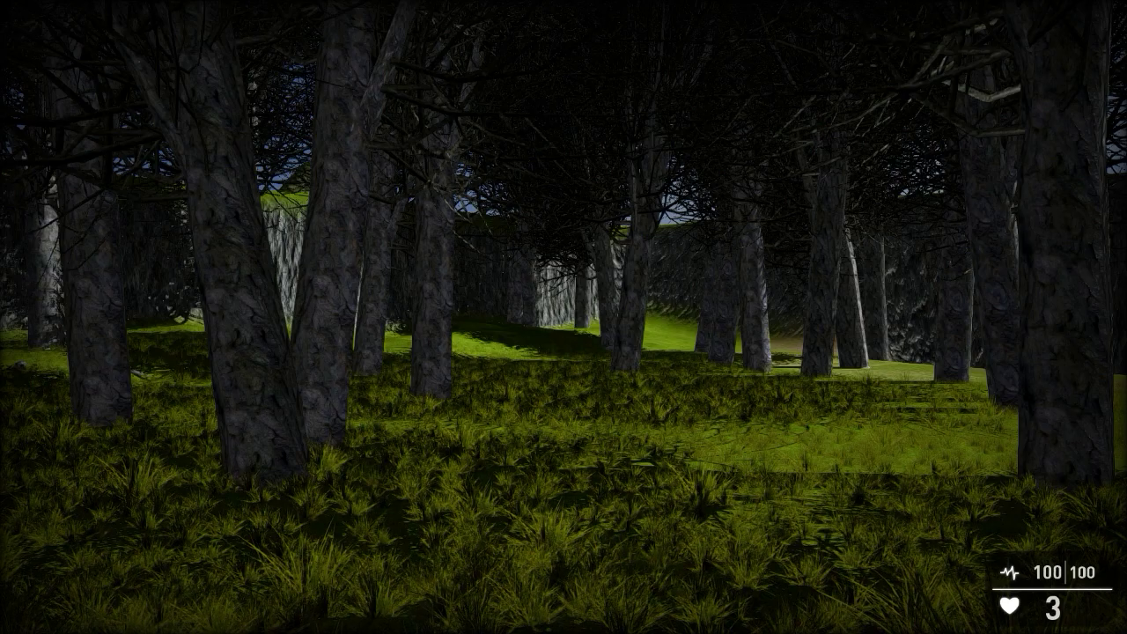
pyautogui.press('w')
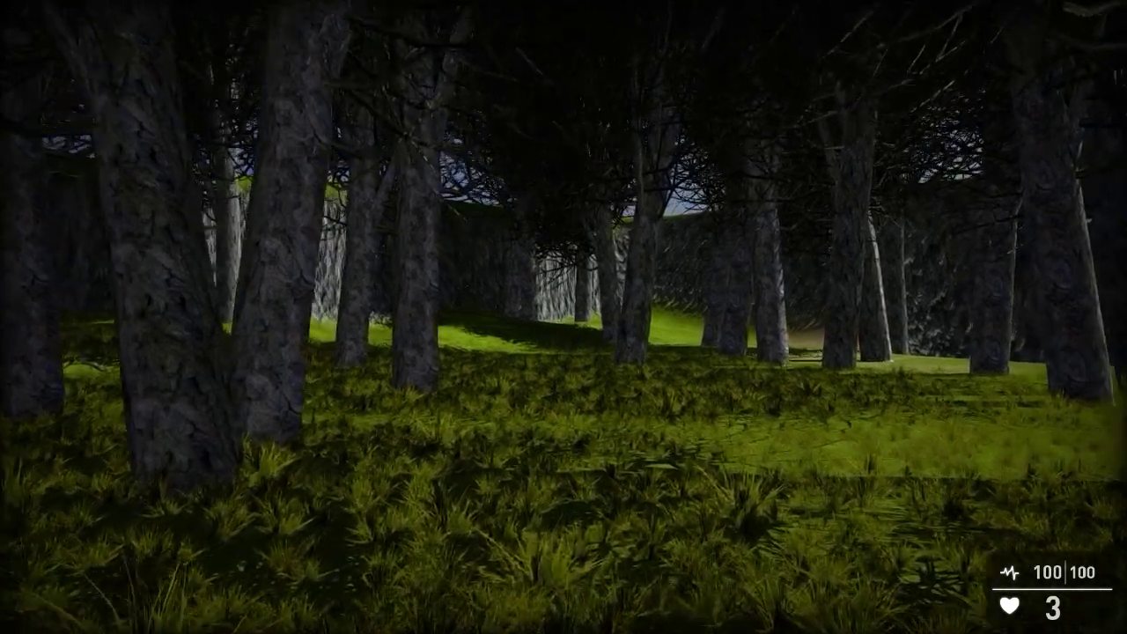
pyautogui.press('w')
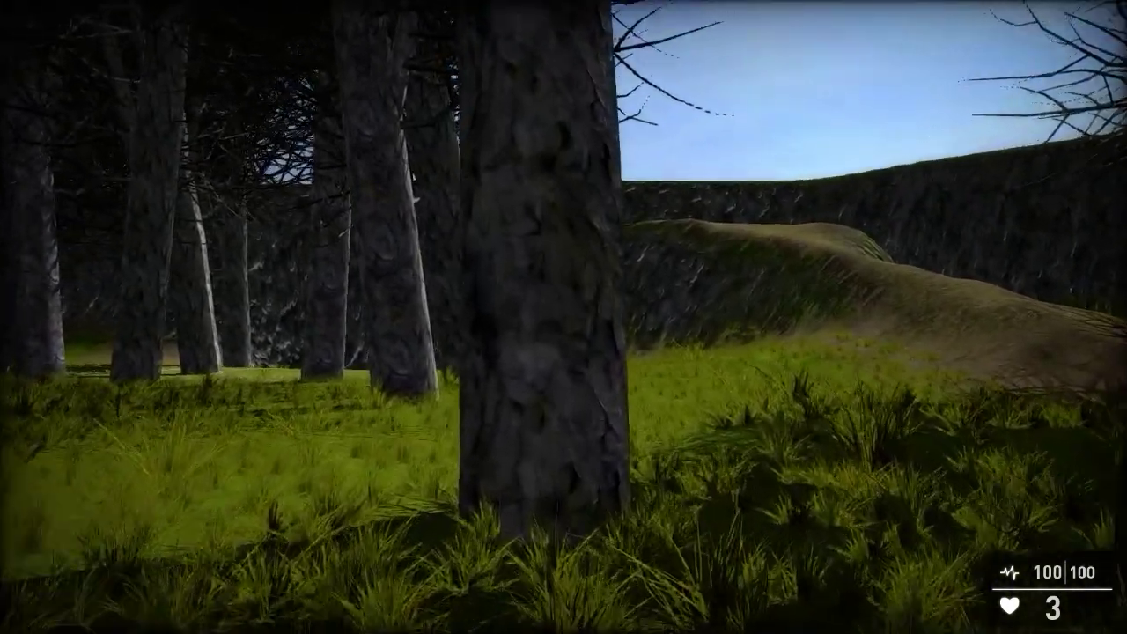
pyautogui.press('w')
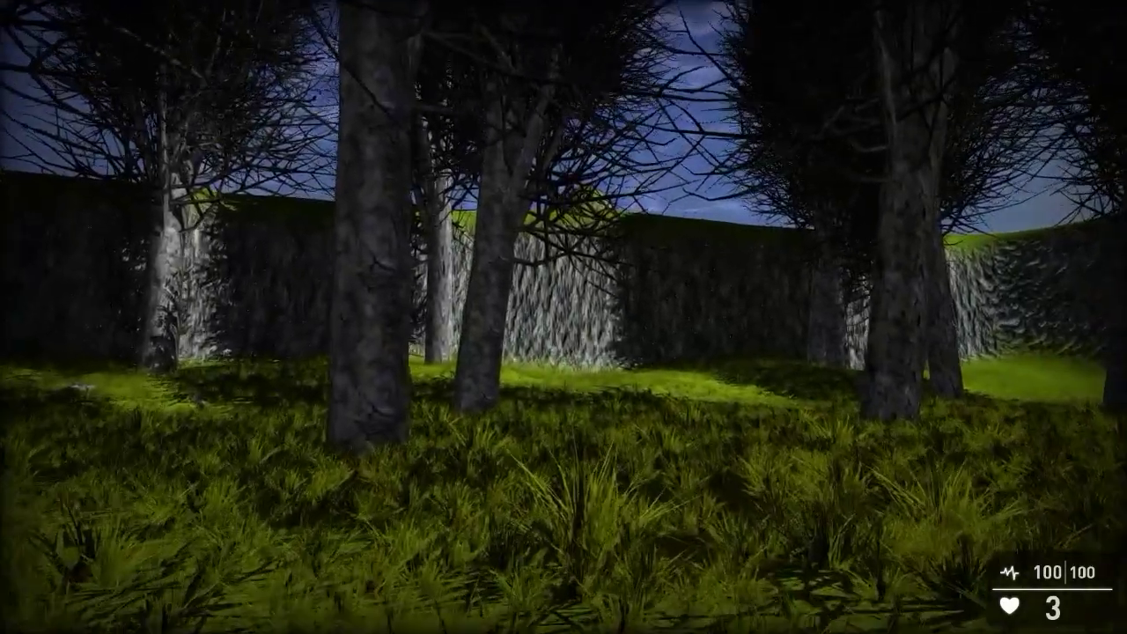
pyautogui.press('w')
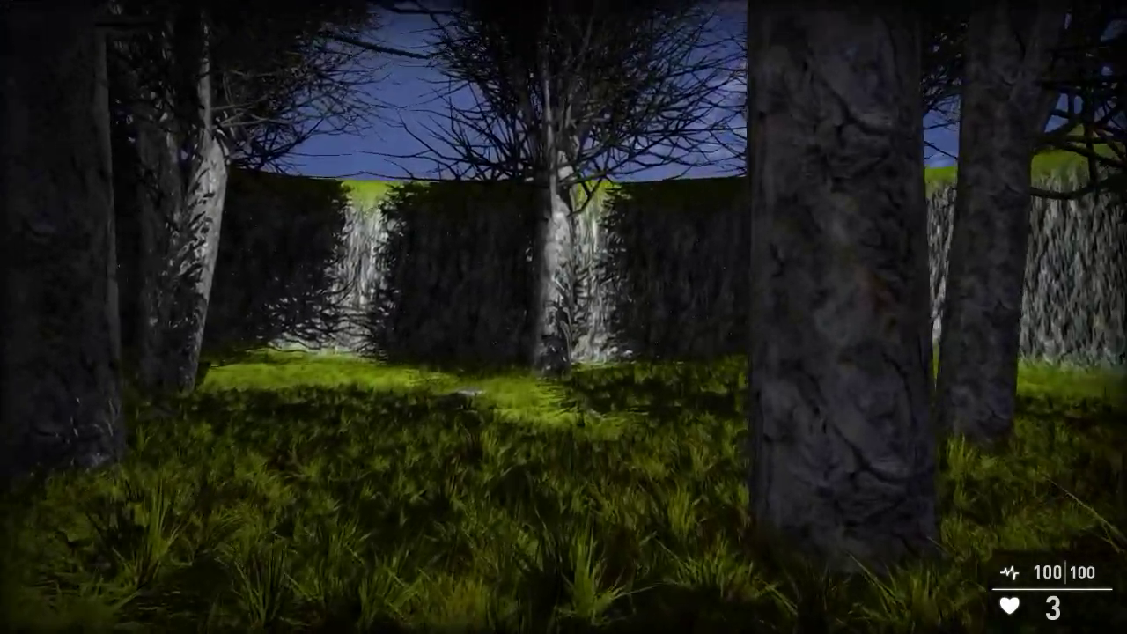
pyautogui.press('w')
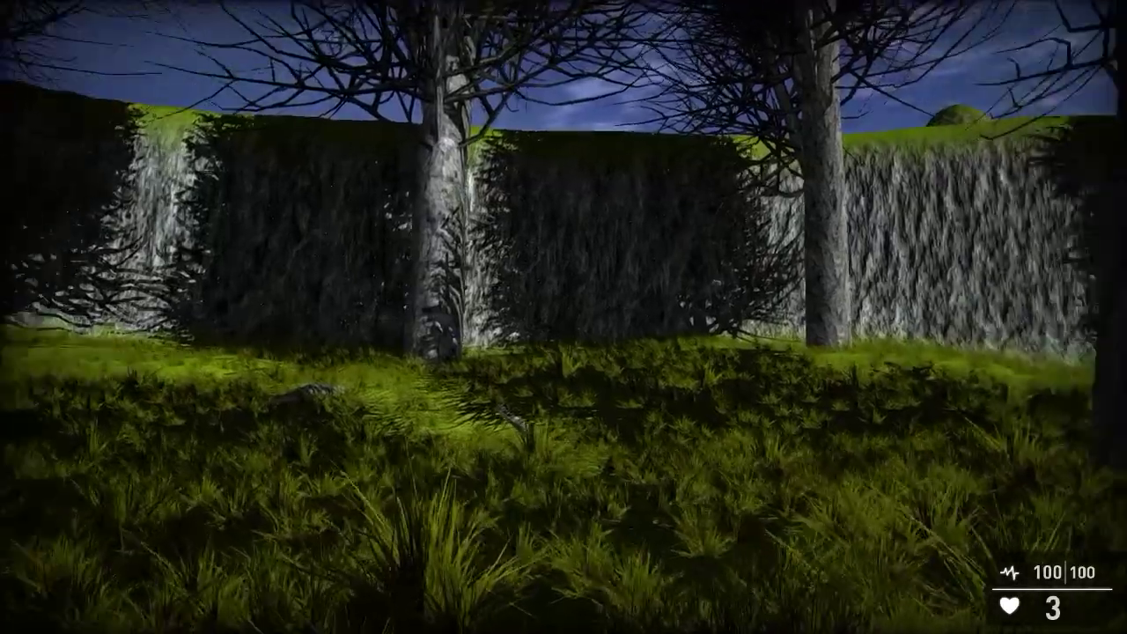
pyautogui.press('w')
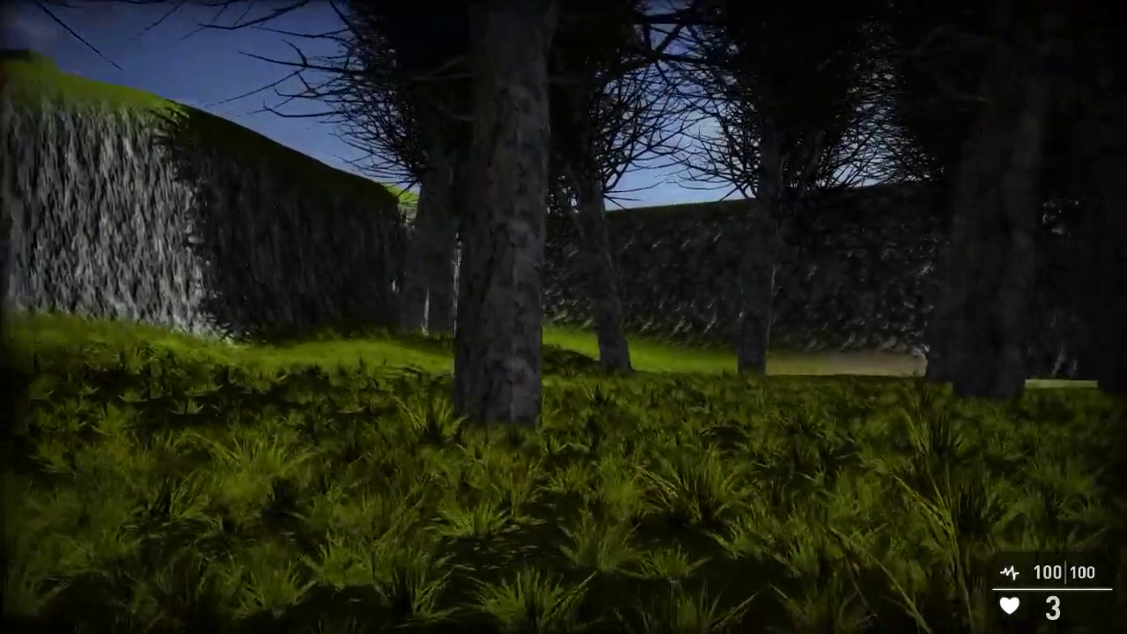
pyautogui.press('w')
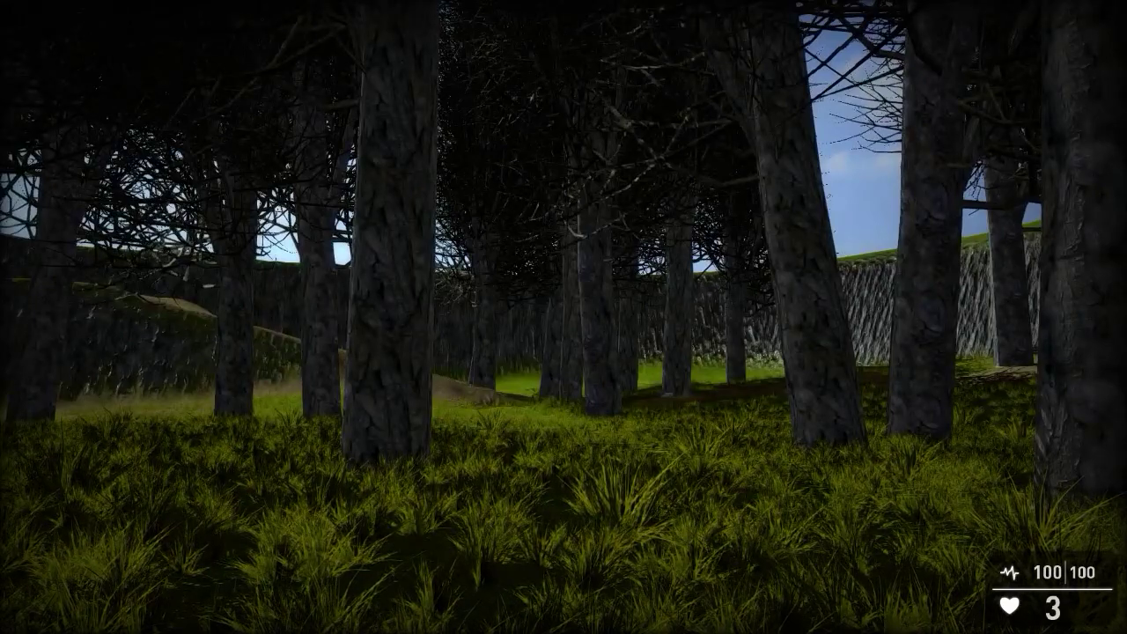
pyautogui.press('Escape')
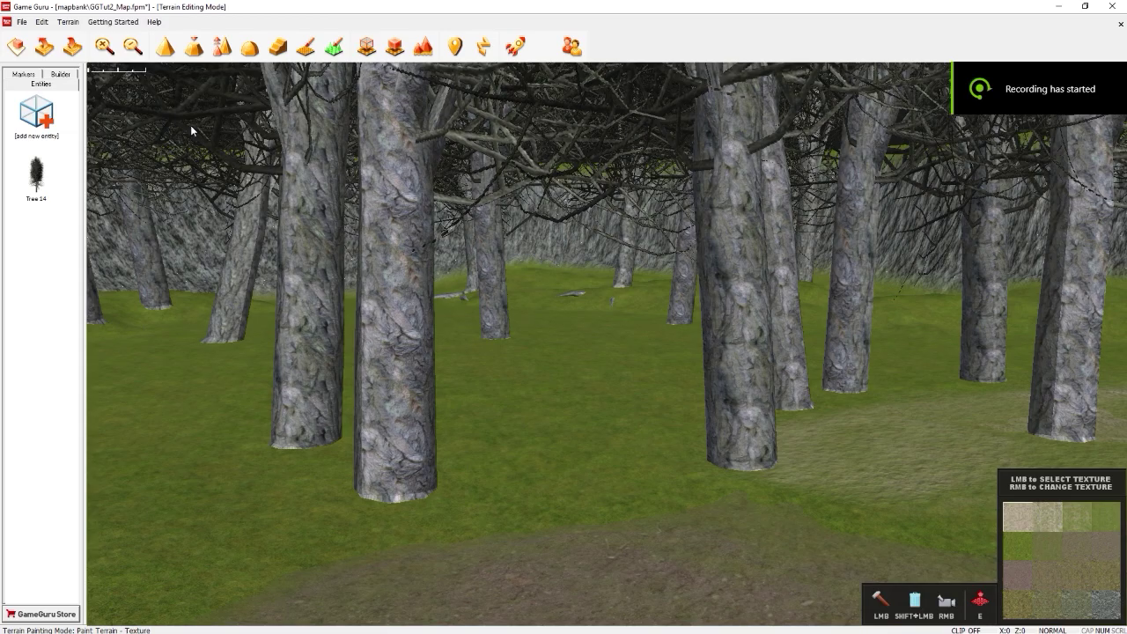
# Turn on free flight view, switch to entity editing, and select the tree in the middle of the grassy clearing.
pyautogui.press('g')
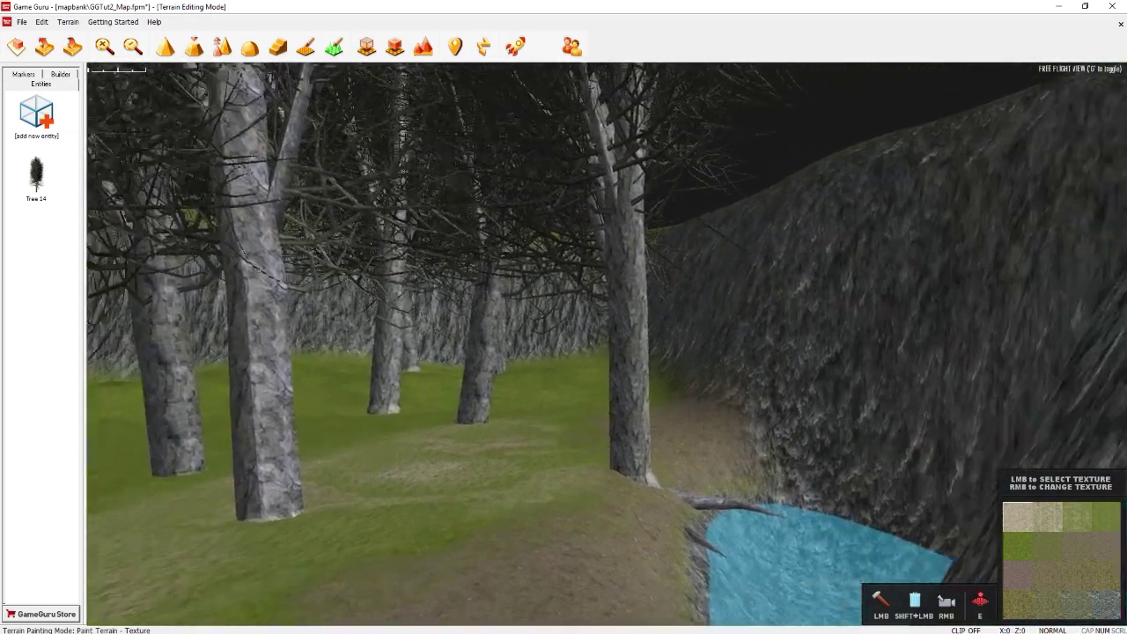
pyautogui.press('w')
pyautogui.moveTo(671, 322)
pyautogui.mouseDown(button='right')
pyautogui.moveTo(668, 348)
pyautogui.moveTo(618, 353)
pyautogui.moveTo(583, 340)
pyautogui.mouseUp(button='right')
pyautogui.press('e')
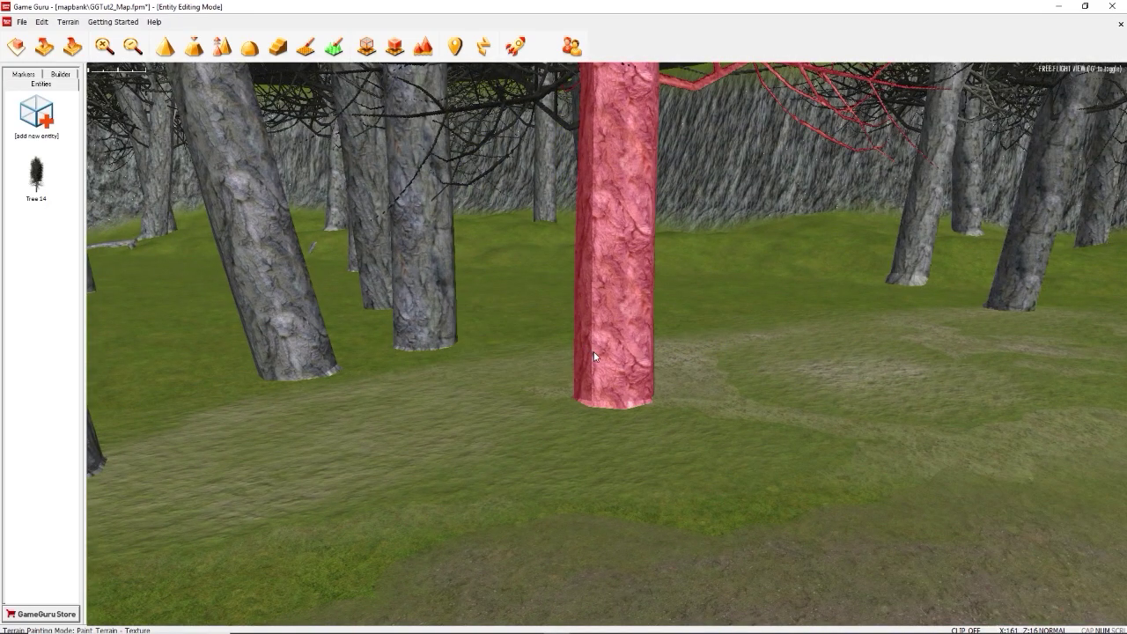
pyautogui.click(615, 347)
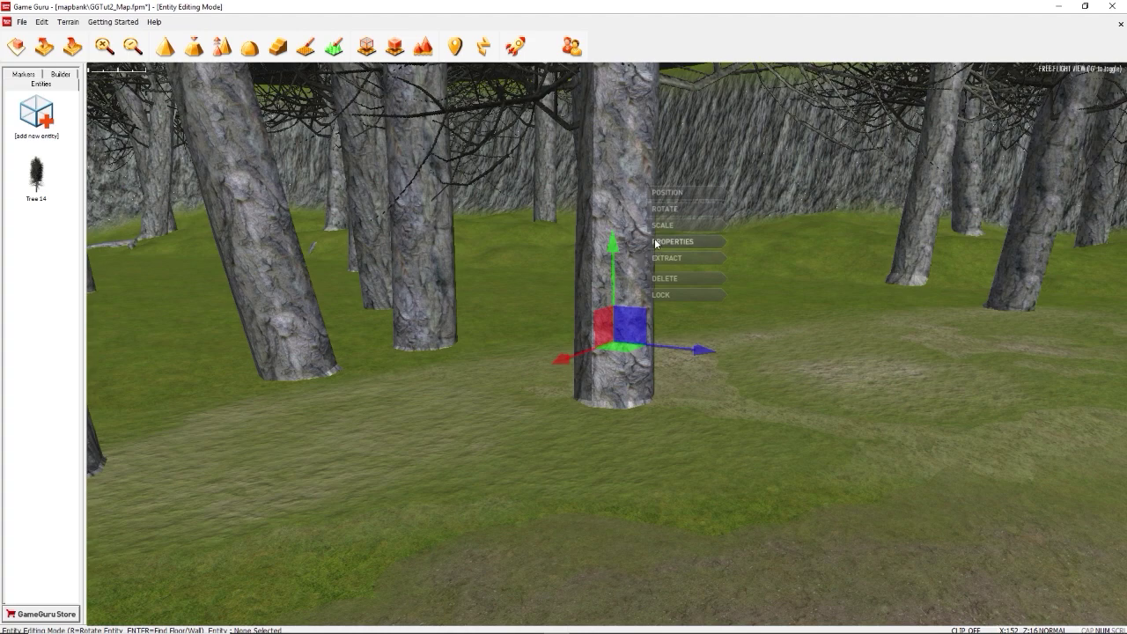
# Paint a darker ground texture around the base of the tree in the clearing with the terrain texture brush.
pyautogui.click(421, 50)
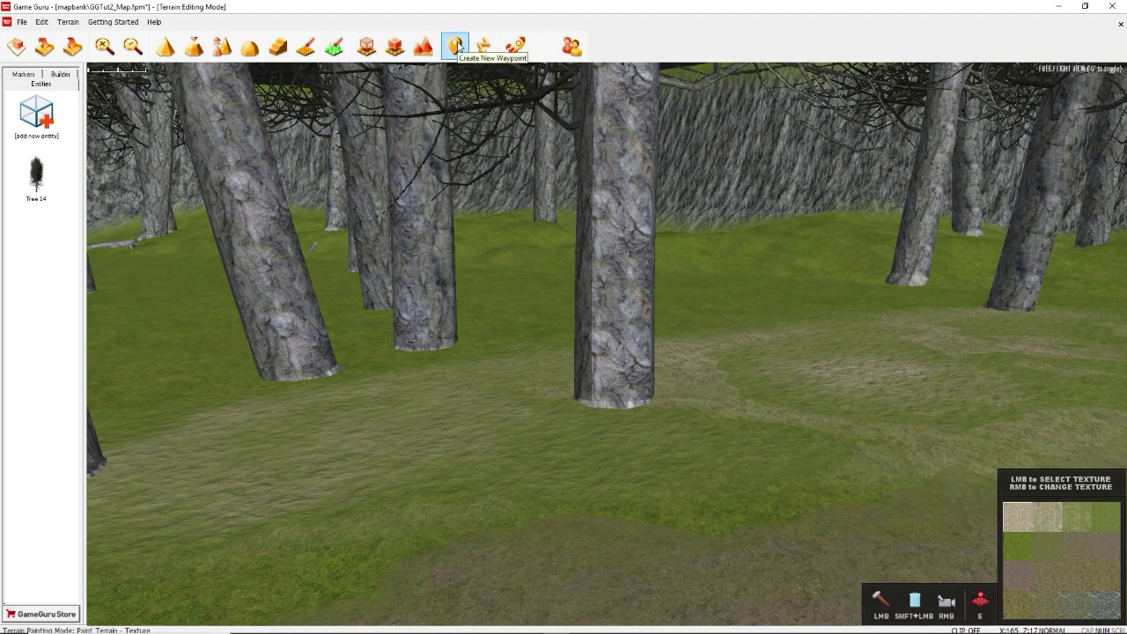
pyautogui.click(366, 48)
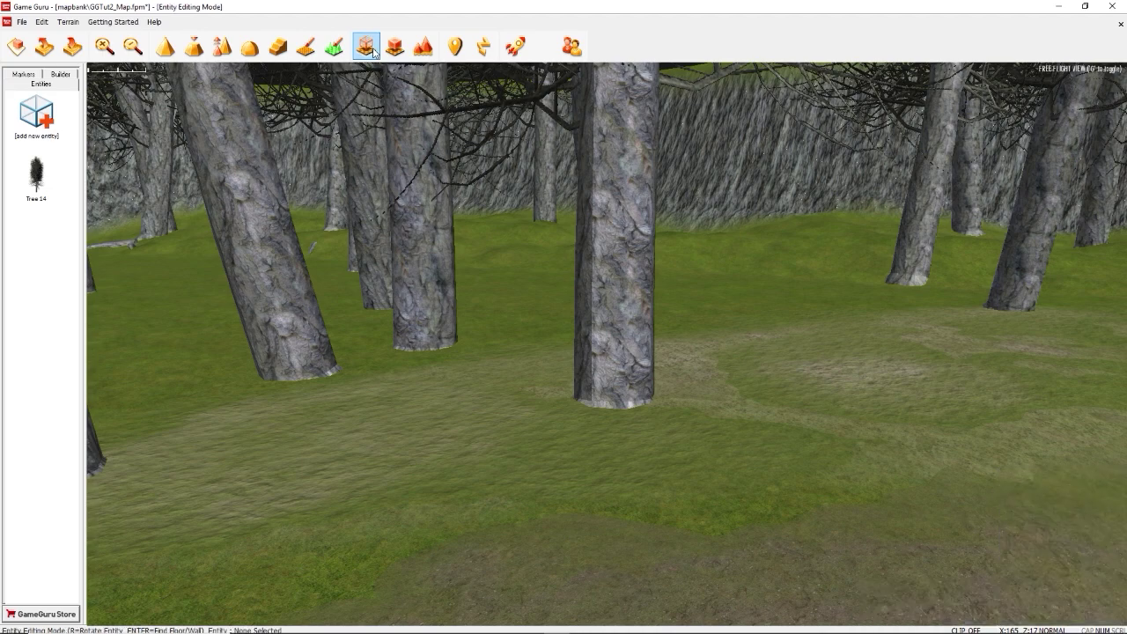
pyautogui.click(421, 55)
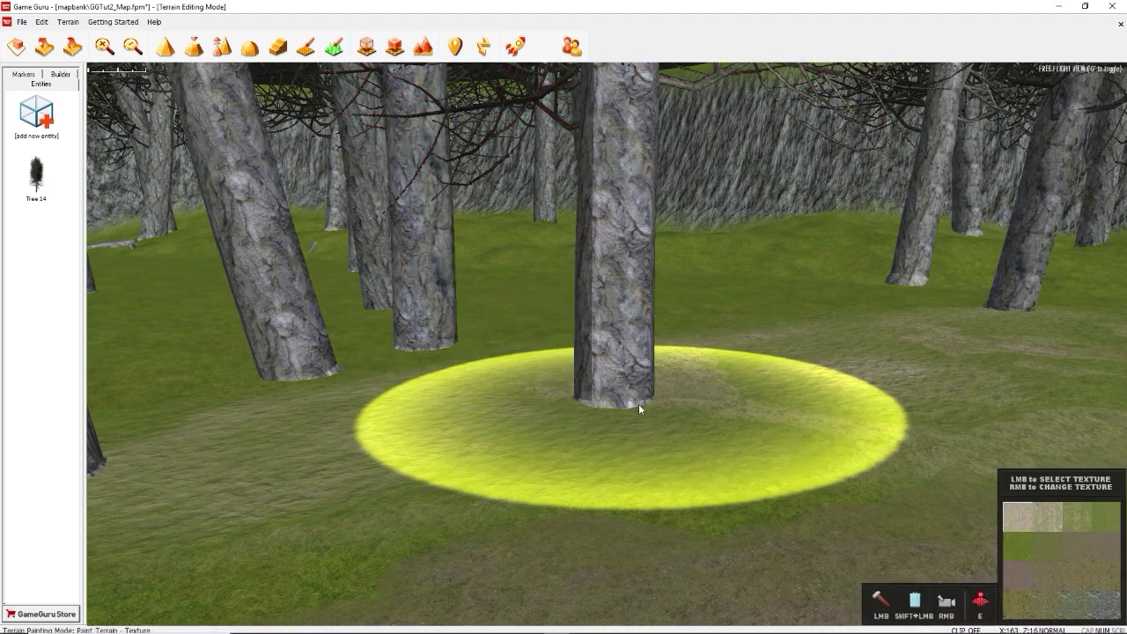
pyautogui.moveTo(638, 403)
pyautogui.mouseDown()
pyautogui.moveTo(627, 374)
pyautogui.moveTo(632, 396)
pyautogui.mouseUp()
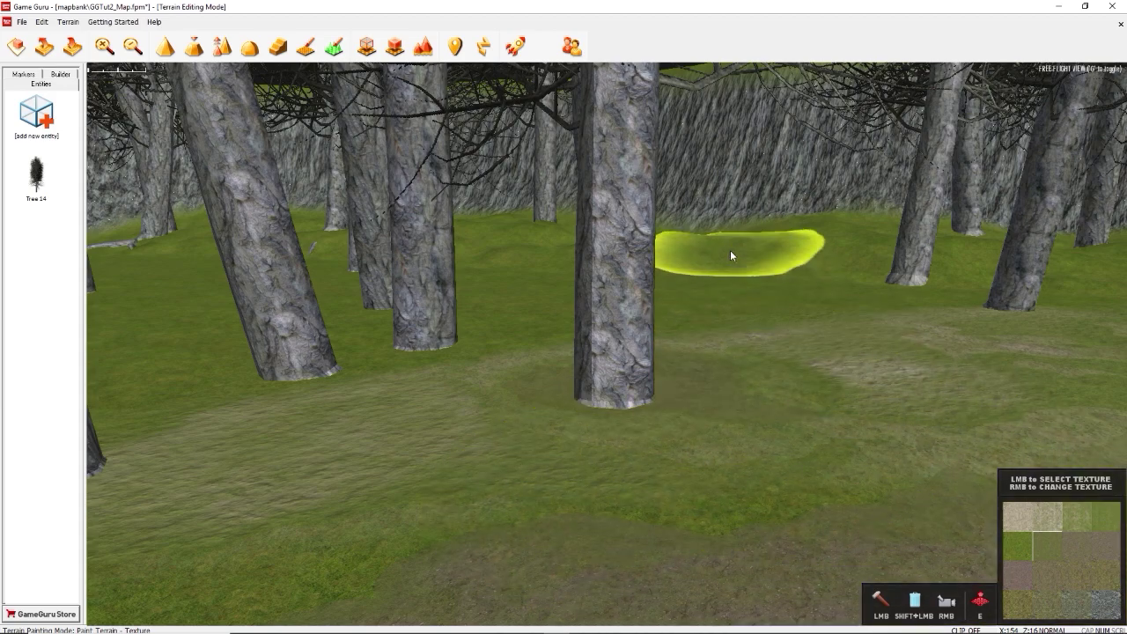
# In entity editing mode, delete the tree on the freshly painted patch and the tree at the water's edge.
pyautogui.press('d')
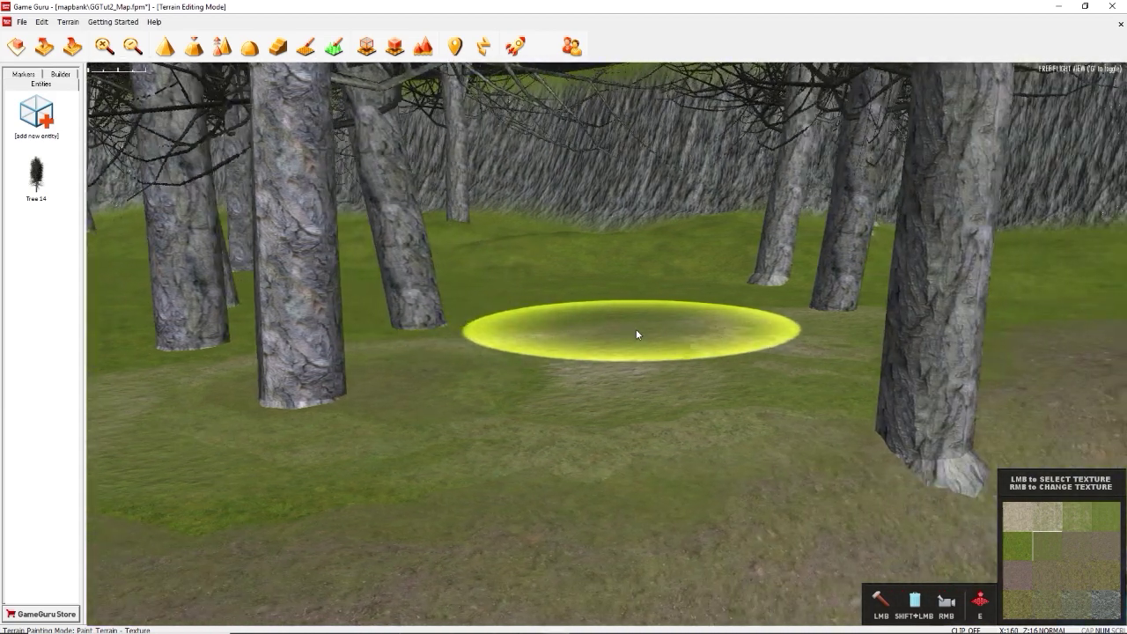
pyautogui.press('w')
pyautogui.moveTo(632, 345); pyautogui.dragTo(510, 337, button='right')
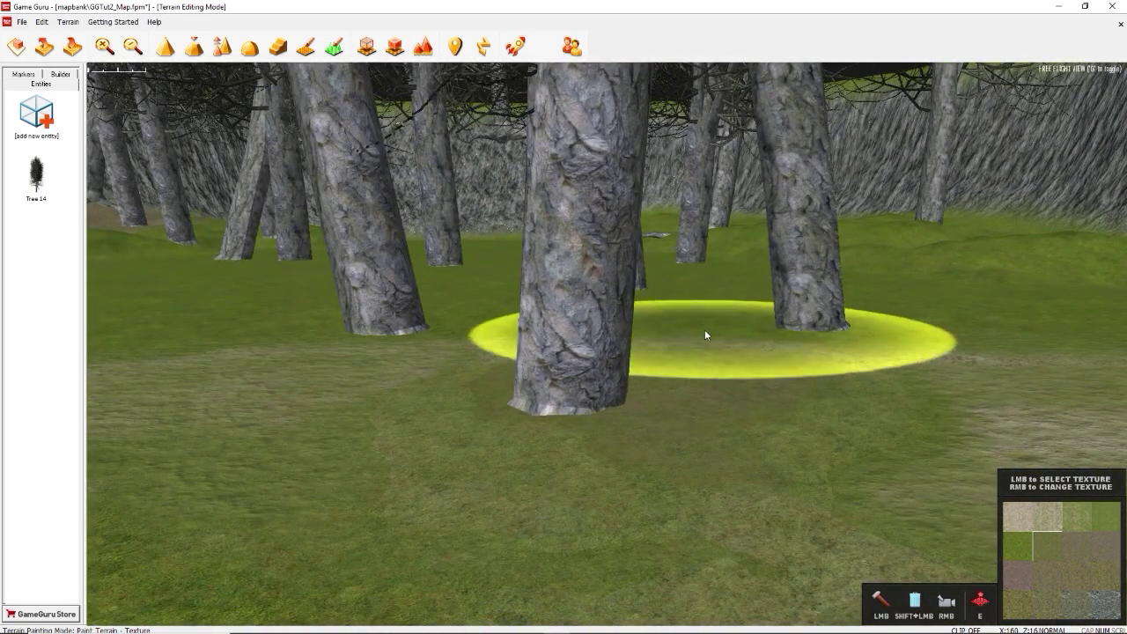
pyautogui.press('e')
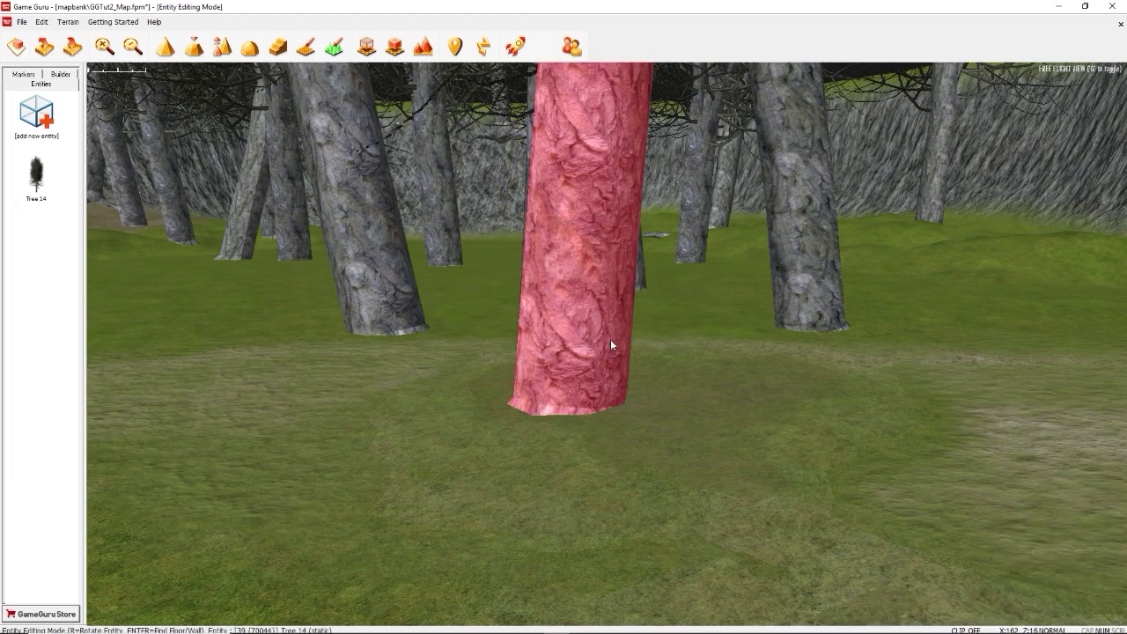
pyautogui.press('a')
pyautogui.moveTo(611, 341); pyautogui.dragTo(643, 322, button='right')
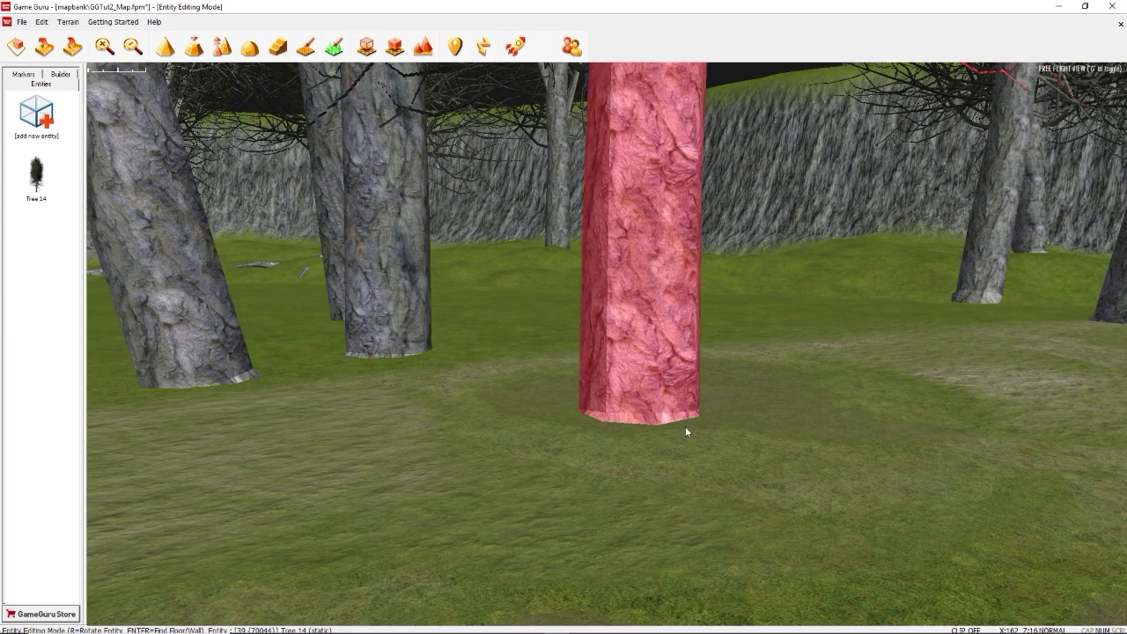
pyautogui.press('a')
pyautogui.moveTo(685, 426); pyautogui.dragTo(687, 402, button='right')
pyautogui.click(545, 385)
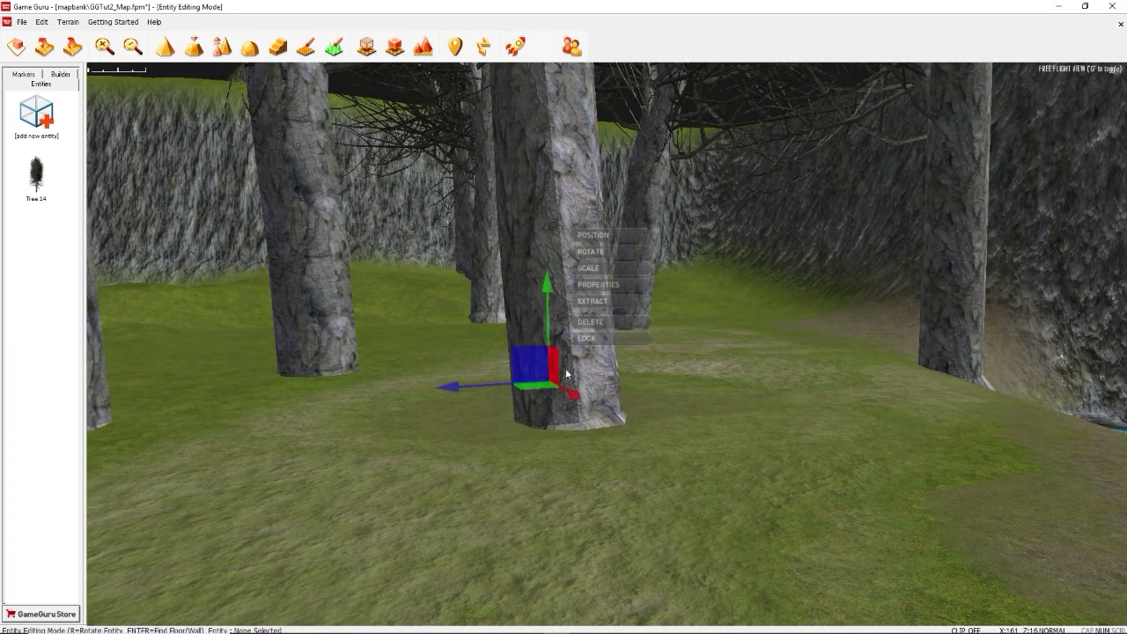
pyautogui.moveTo(591, 311); pyautogui.dragTo(951, 333)
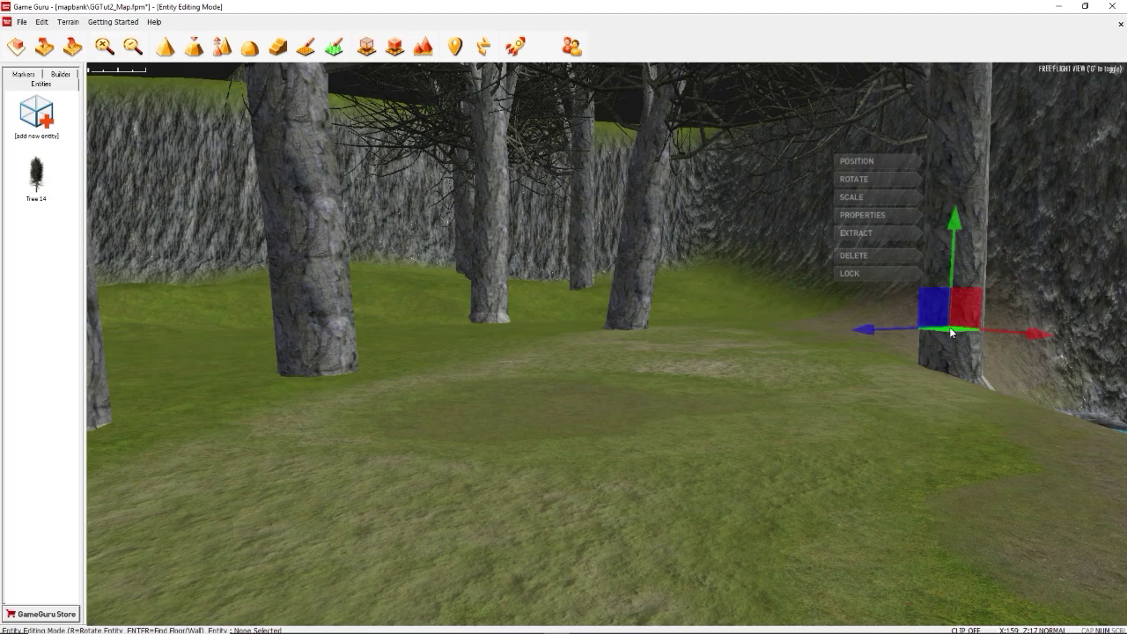
pyautogui.click(861, 261)
# Delete the trees that stand on the dirt path at the foot of the mound.
pyautogui.press('w')
pyautogui.moveTo(821, 328); pyautogui.dragTo(629, 396, button='right')
pyautogui.press('w')
pyautogui.press('w')
pyautogui.press('s')
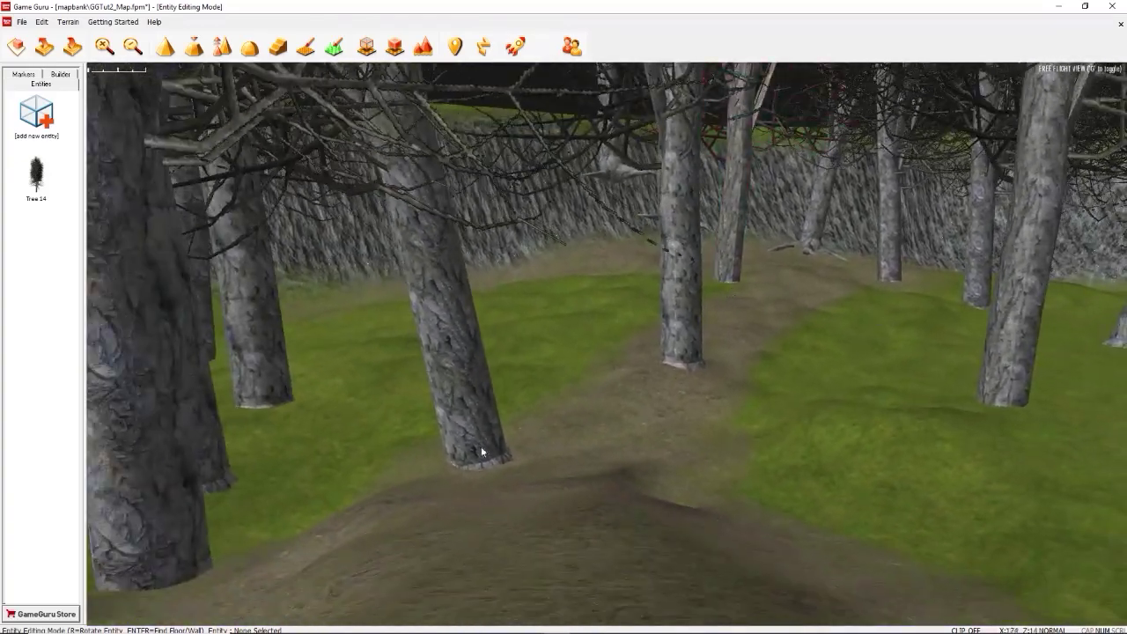
pyautogui.click(490, 442)
pyautogui.moveTo(490, 442); pyautogui.dragTo(685, 346)
pyautogui.press('Delete')
# Delete the trees along the rock cliff whose bare roots hang free of the ground.
pyautogui.moveTo(685, 346); pyautogui.dragTo(674, 220, button='right')
pyautogui.press('w')
pyautogui.press('w')
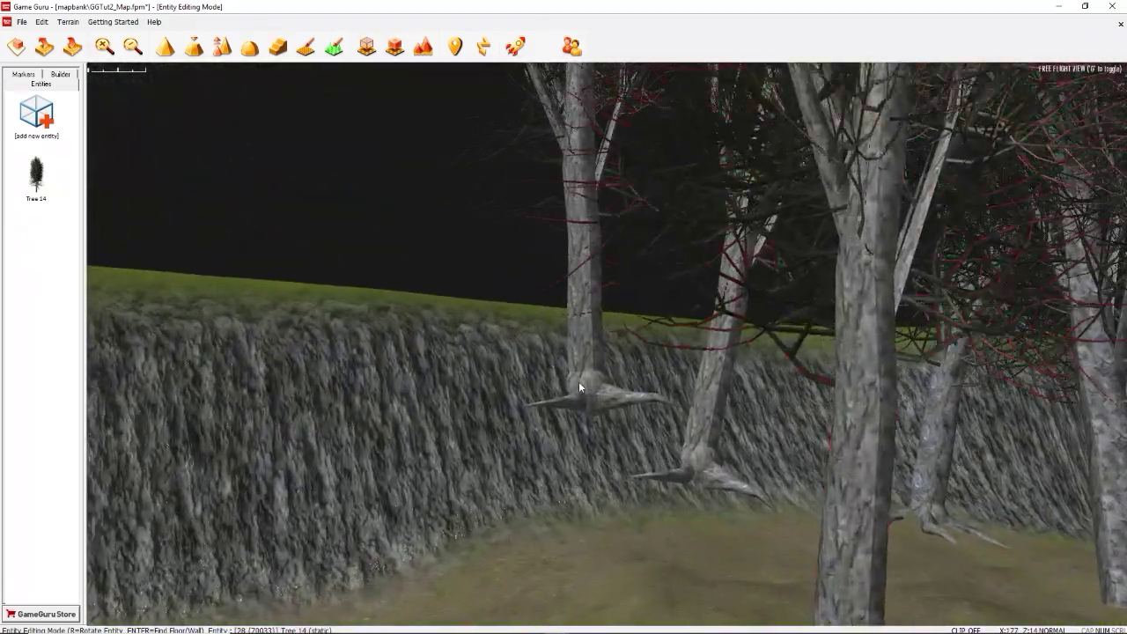
pyautogui.click(578, 381)
pyautogui.press('a')
pyautogui.moveTo(690, 442); pyautogui.dragTo(757, 444, button='right')
pyautogui.press('w')
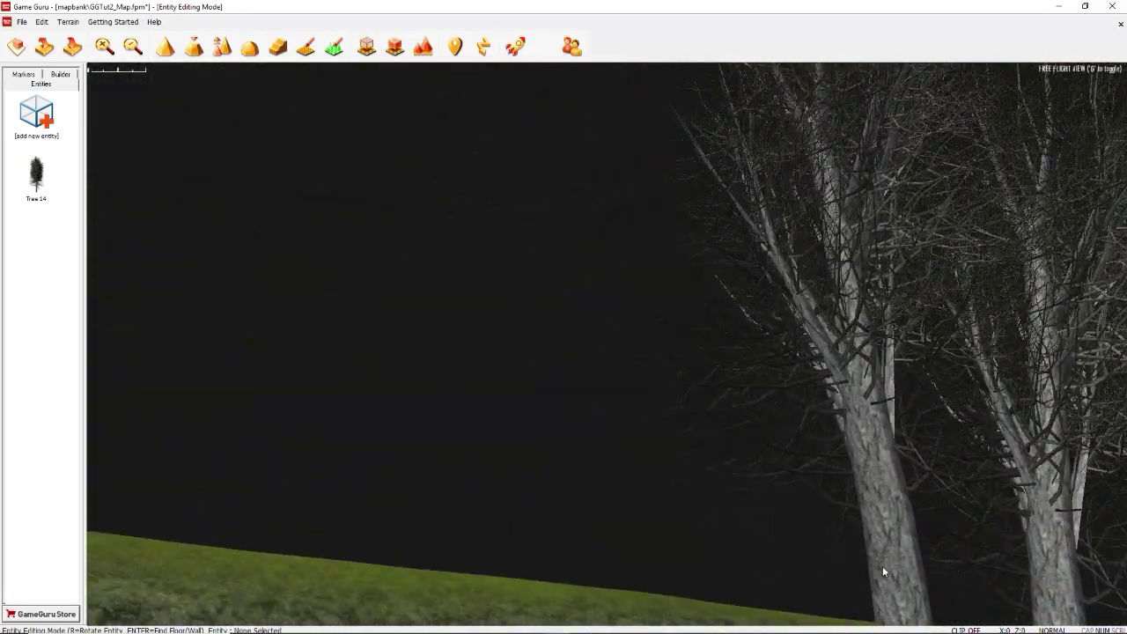
pyautogui.click(883, 568)
pyautogui.moveTo(883, 568); pyautogui.dragTo(920, 608, button='right')
pyautogui.moveTo(564, 497); pyautogui.dragTo(589, 489, button='right')
pyautogui.press('Delete')
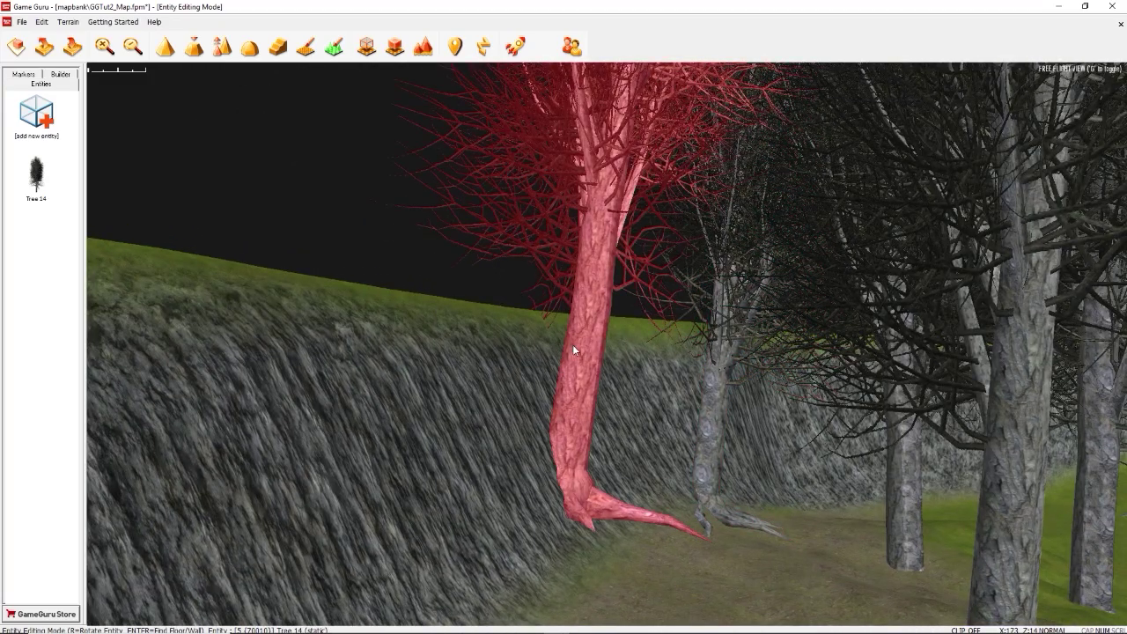
pyautogui.click(583, 347)
pyautogui.press('Delete')
# Delete the next tree with exposed roots at the foot of the cliff.
pyautogui.press('w')
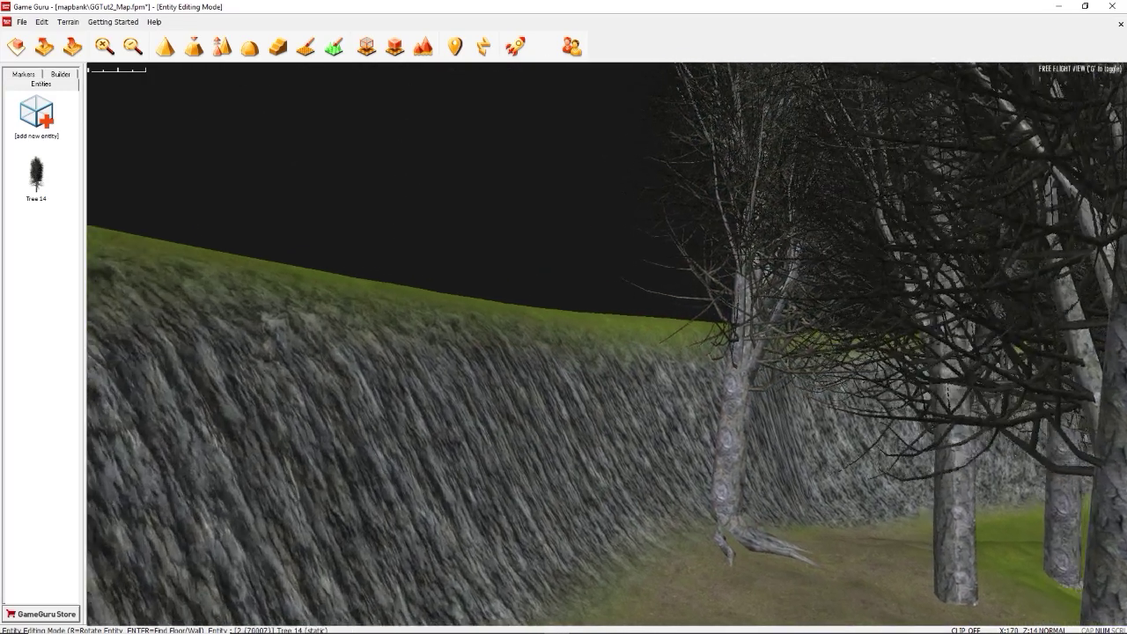
pyautogui.moveTo(727, 467); pyautogui.dragTo(819, 519, button='right')
pyautogui.moveTo(532, 347); pyautogui.dragTo(678, 462, button='right')
pyautogui.click(611, 370)
pyautogui.press('Delete')
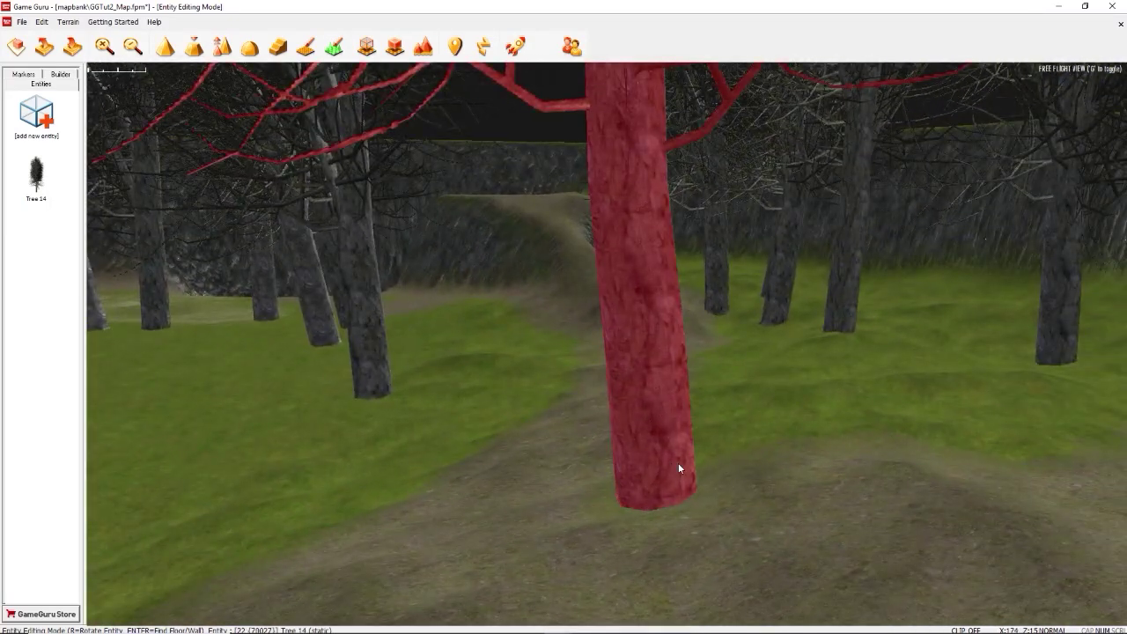
# Move the tree standing in the middle of the dirt path over to the adjoining grass.
pyautogui.click(671, 469)
pyautogui.moveTo(652, 478); pyautogui.dragTo(720, 427)
# Delete the middle one of the three trees crowded against the cliff and shift its neighbour away from the rock wall.
pyautogui.moveTo(623, 494); pyautogui.dragTo(678, 499, button='right')
pyautogui.press('d')
pyautogui.press('w')
pyautogui.press('w')
pyautogui.press('s')
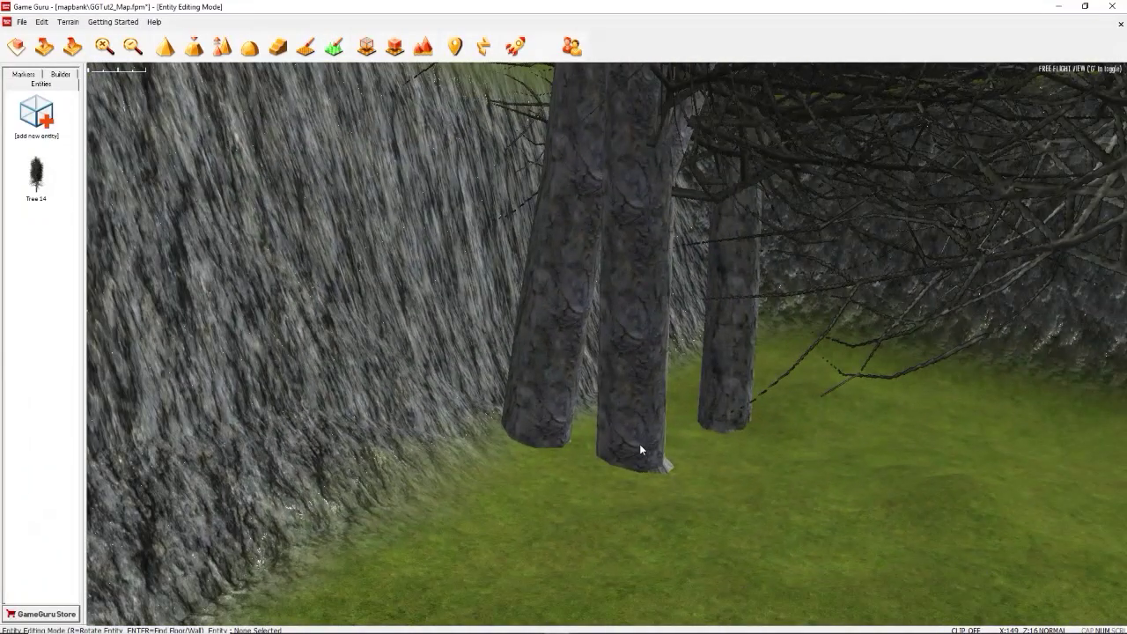
pyautogui.click(640, 449)
pyautogui.press('Delete')
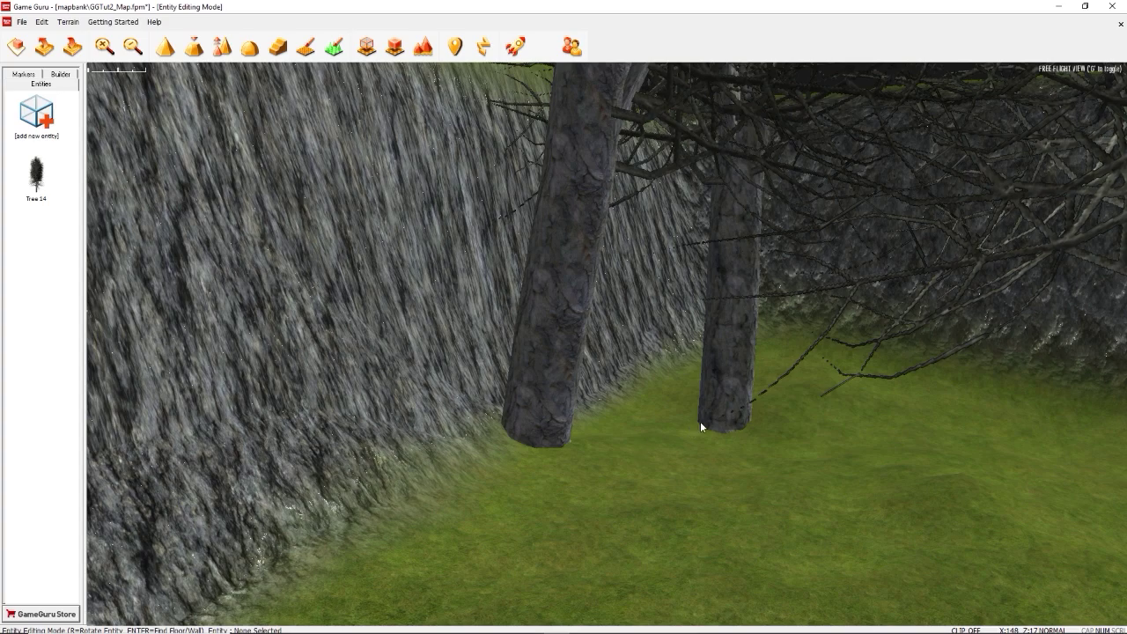
pyautogui.moveTo(700, 420); pyautogui.dragTo(832, 436)
# Move the tree on the grass near the blue water farther away from the water.
pyautogui.moveTo(732, 495); pyautogui.dragTo(666, 519, button='right')
pyautogui.press('w')
pyautogui.click(487, 521)
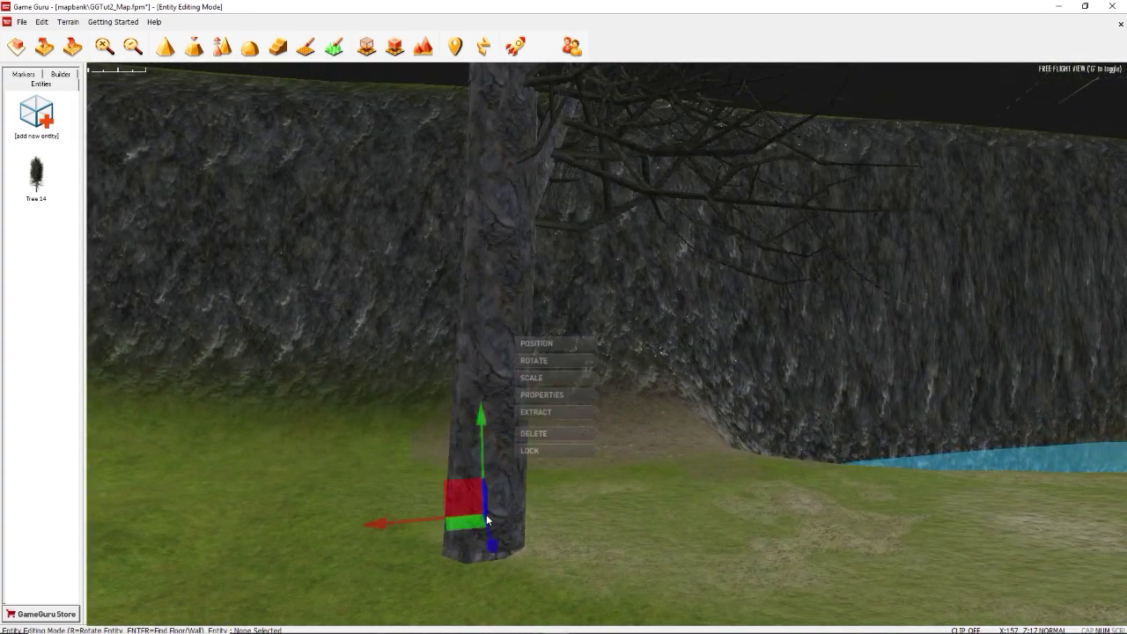
pyautogui.moveTo(475, 528); pyautogui.dragTo(384, 514)
# Reposition another forest tree on the ground to spread the trees out.
pyautogui.press('s')
pyautogui.moveTo(384, 514); pyautogui.dragTo(731, 536, button='right')
pyautogui.press('w')
pyautogui.press('w')
pyautogui.click(549, 533)
pyautogui.moveTo(537, 542); pyautogui.dragTo(460, 476)
# Move the tree at the edge of the dirt clearing by the cliff farther across the grass.
pyautogui.press('s')
pyautogui.press('s')
pyautogui.moveTo(460, 476); pyautogui.dragTo(326, 460, button='right')
pyautogui.press('w')
pyautogui.press('a')
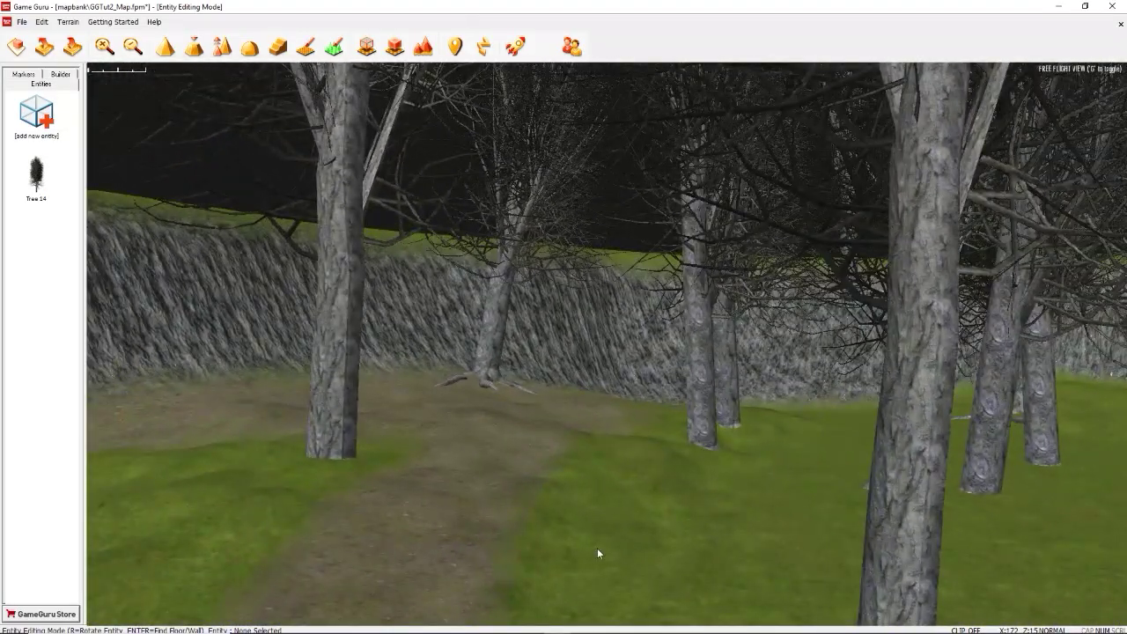
pyautogui.moveTo(597, 553); pyautogui.dragTo(761, 546, button='right')
pyautogui.press('a')
pyautogui.press('w')
pyautogui.press('w')
pyautogui.click(496, 552)
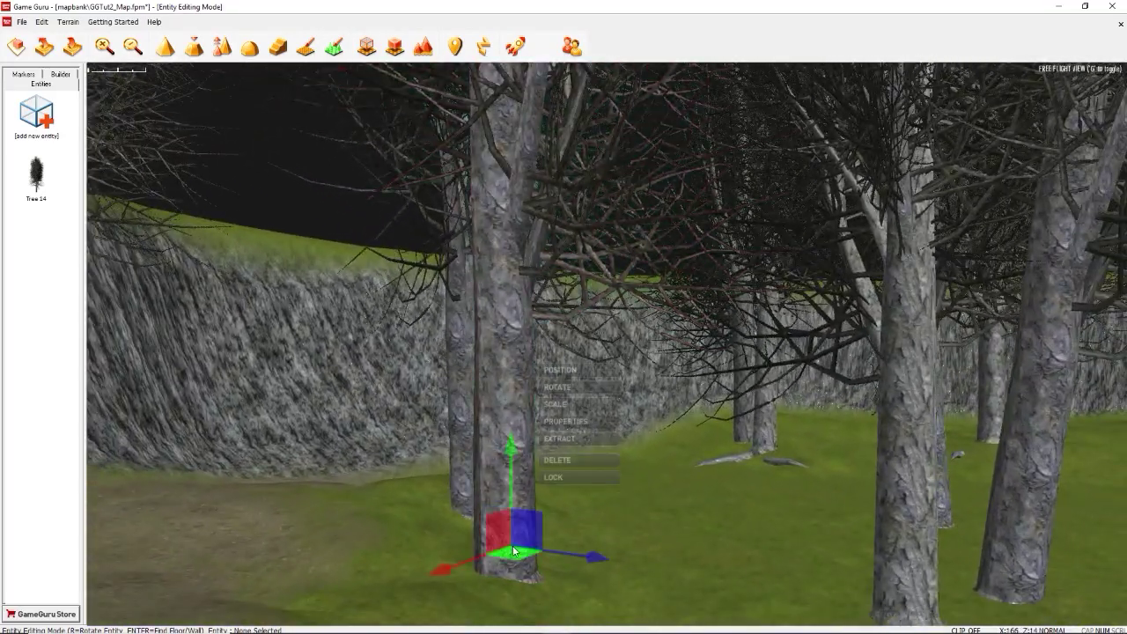
pyautogui.press('a')
pyautogui.moveTo(497, 552); pyautogui.dragTo(584, 449, button='right')
pyautogui.press('s')
pyautogui.moveTo(594, 429); pyautogui.dragTo(778, 443)
# Slide the large foreground tree on the grass away from the neighbouring trunk.
pyautogui.press('s')
pyautogui.moveTo(604, 532); pyautogui.dragTo(187, 146, button='right')
pyautogui.press('w')
pyautogui.press('d')
pyautogui.press('s')
pyautogui.click(597, 495)
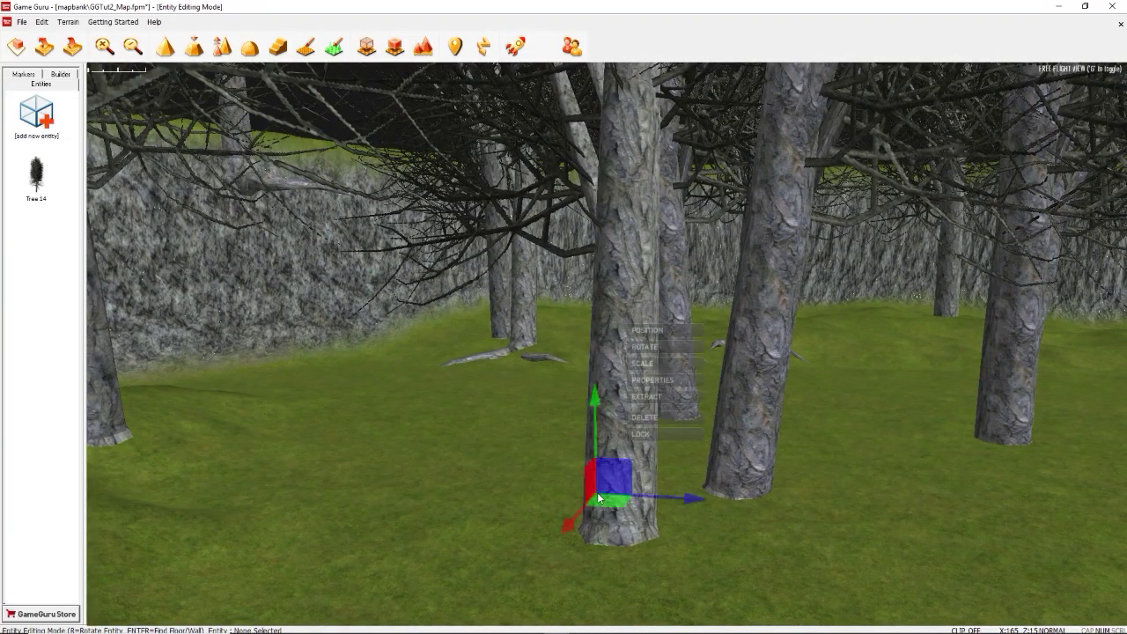
pyautogui.moveTo(609, 504); pyautogui.dragTo(531, 509)
# Raise the lone tree beside the cliff until its roots stand out above the grass.
pyautogui.press('d')
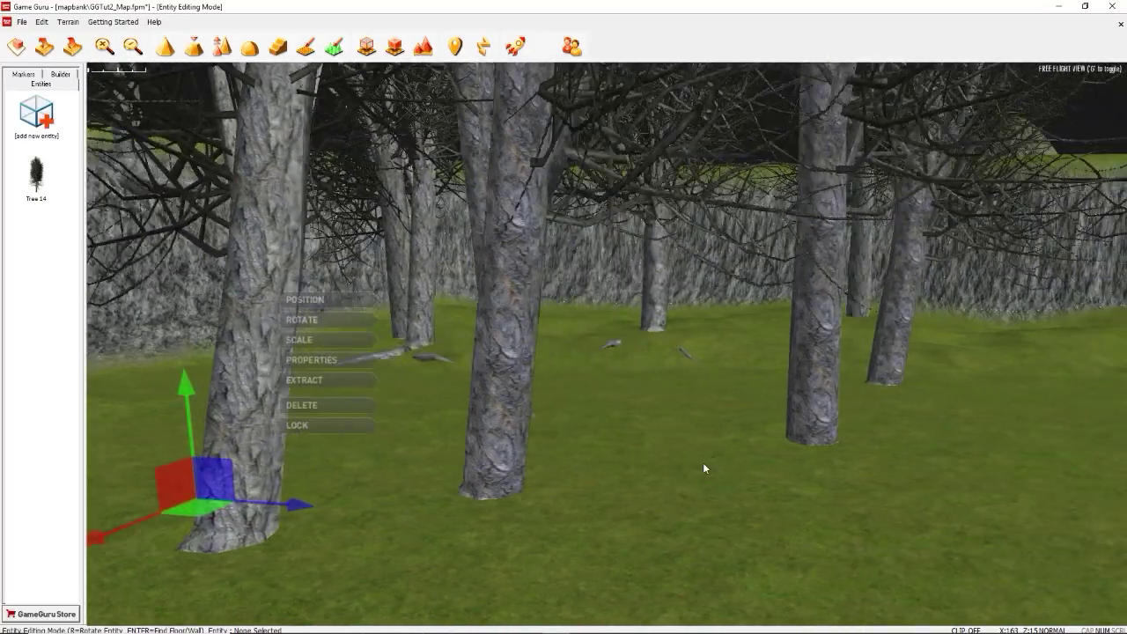
pyautogui.moveTo(702, 462); pyautogui.dragTo(759, 464, button='right')
pyautogui.press('w')
pyautogui.press('d')
pyautogui.press('a')
pyautogui.press('d')
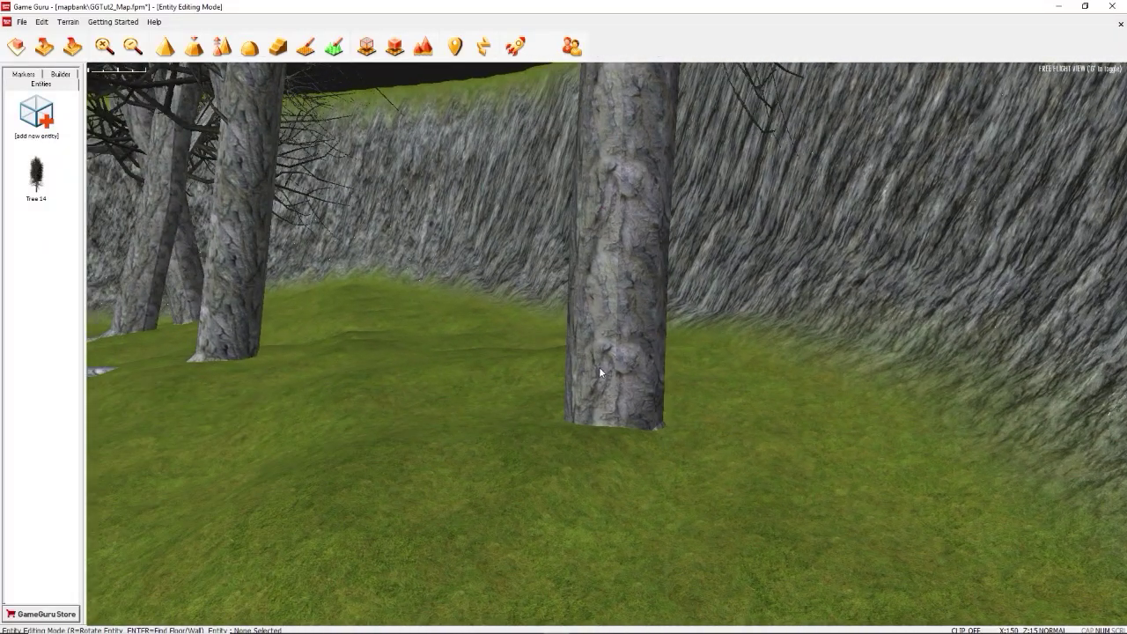
pyautogui.click(599, 367)
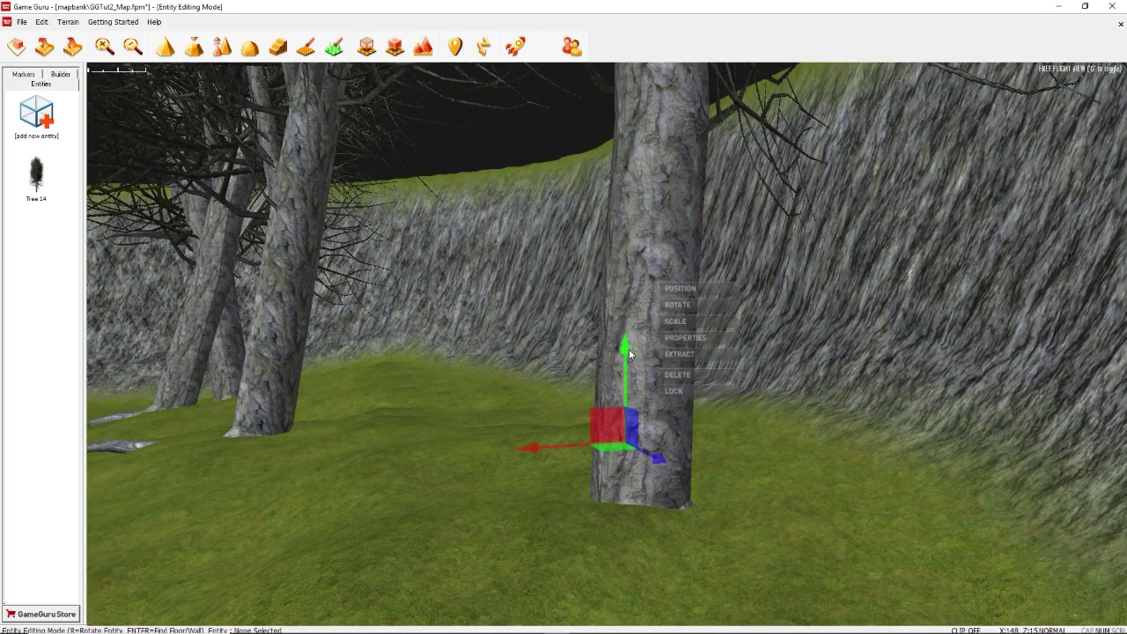
pyautogui.moveTo(628, 348); pyautogui.dragTo(634, 262)
pyautogui.press('s')
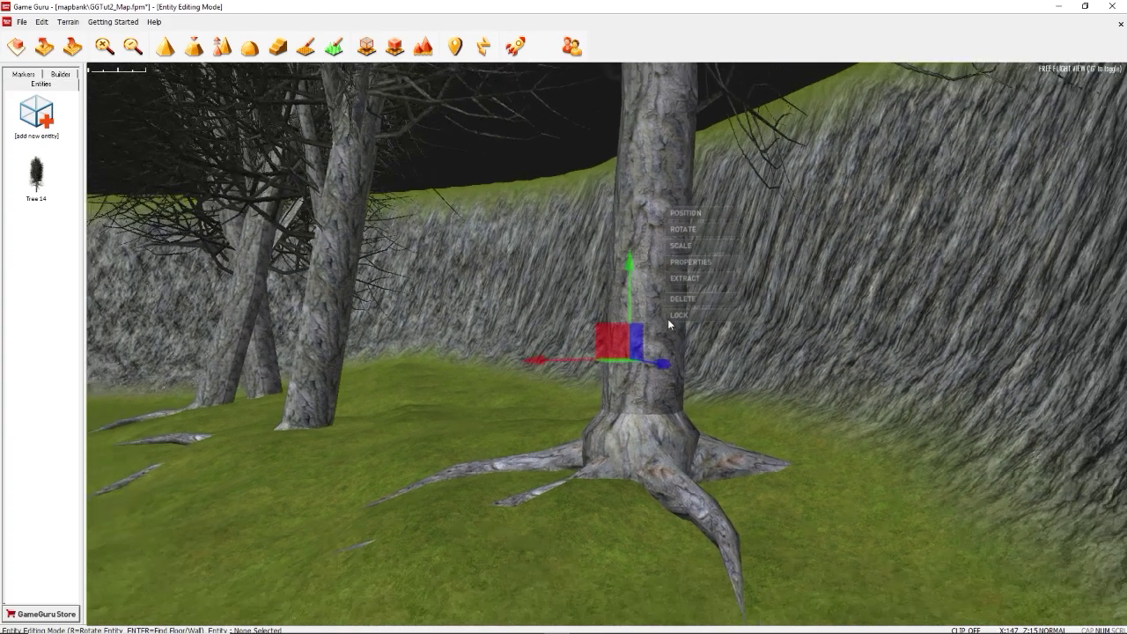
# Inspect the raised tree's roots from several sides and check where they meet the grass.
pyautogui.press('a')
pyautogui.moveTo(668, 319); pyautogui.dragTo(722, 332, button='right')
pyautogui.press('w')
pyautogui.press('a')
pyautogui.press('a')
pyautogui.press('a')
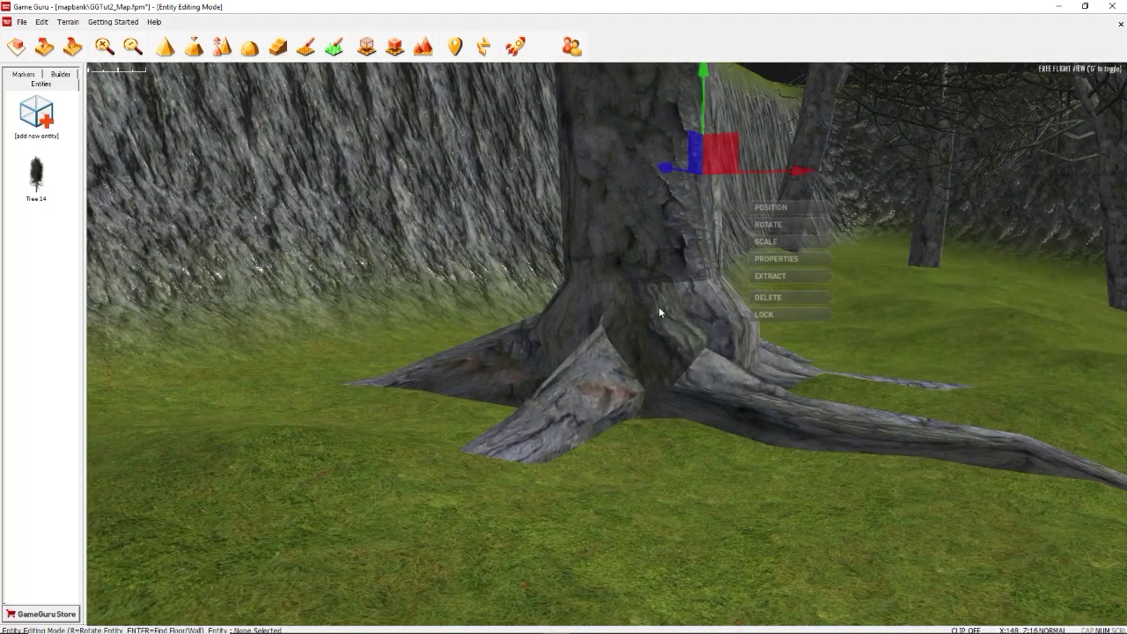
pyautogui.moveTo(675, 398)
pyautogui.mouseDown(button='right')
pyautogui.moveTo(656, 380)
pyautogui.moveTo(674, 410)
pyautogui.mouseUp(button='right')
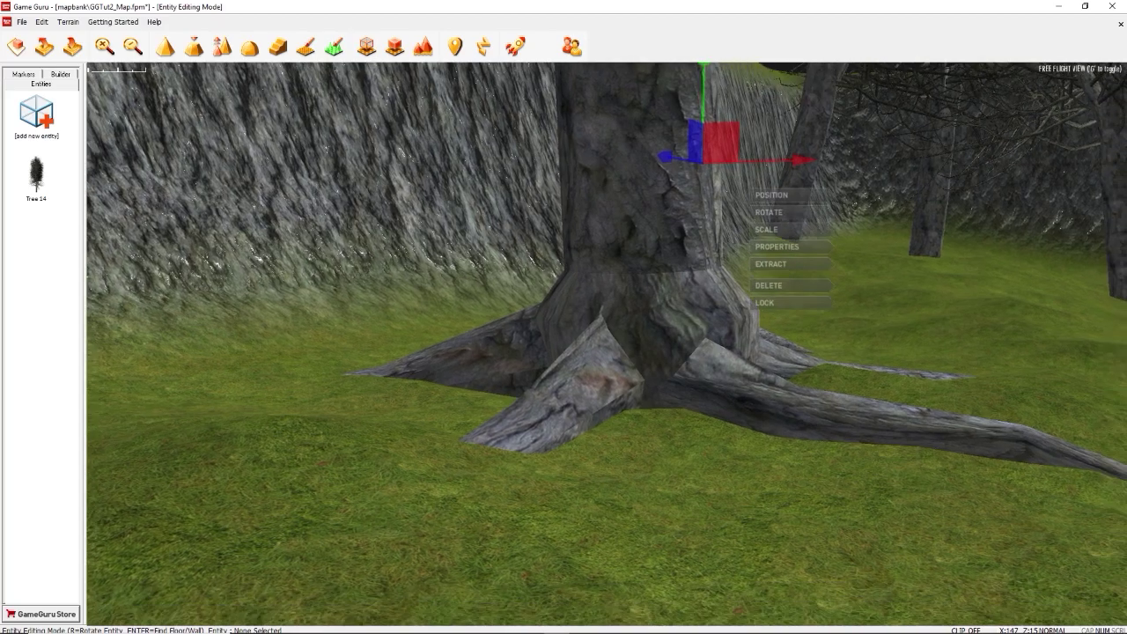
pyautogui.moveTo(759, 489); pyautogui.dragTo(871, 394, button='right')
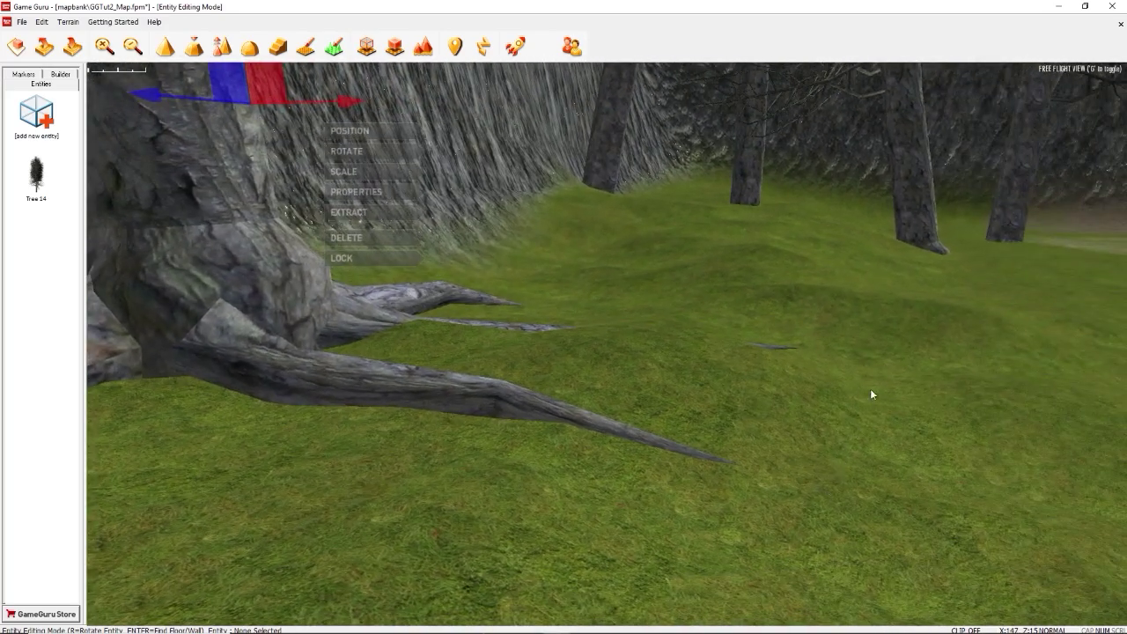
pyautogui.press('w')
pyautogui.press('s')
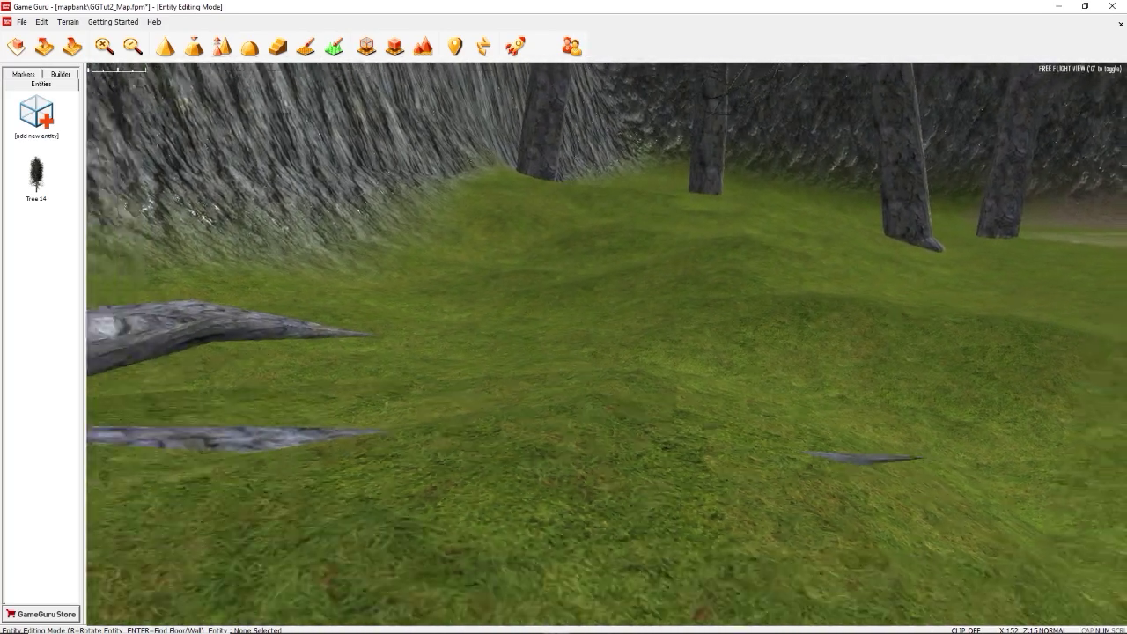
# Lower the raised tree slightly so its root ends sink into the ground.
pyautogui.moveTo(968, 488); pyautogui.dragTo(801, 429, button='right')
pyautogui.moveTo(766, 489); pyautogui.dragTo(896, 490, button='right')
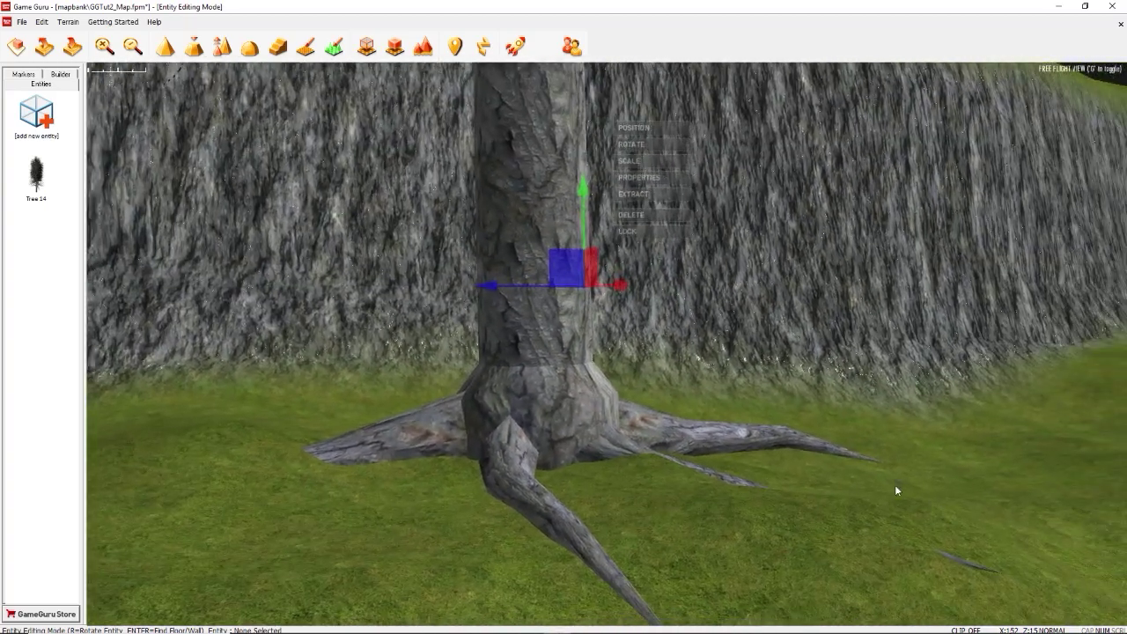
pyautogui.moveTo(585, 188); pyautogui.dragTo(588, 199)
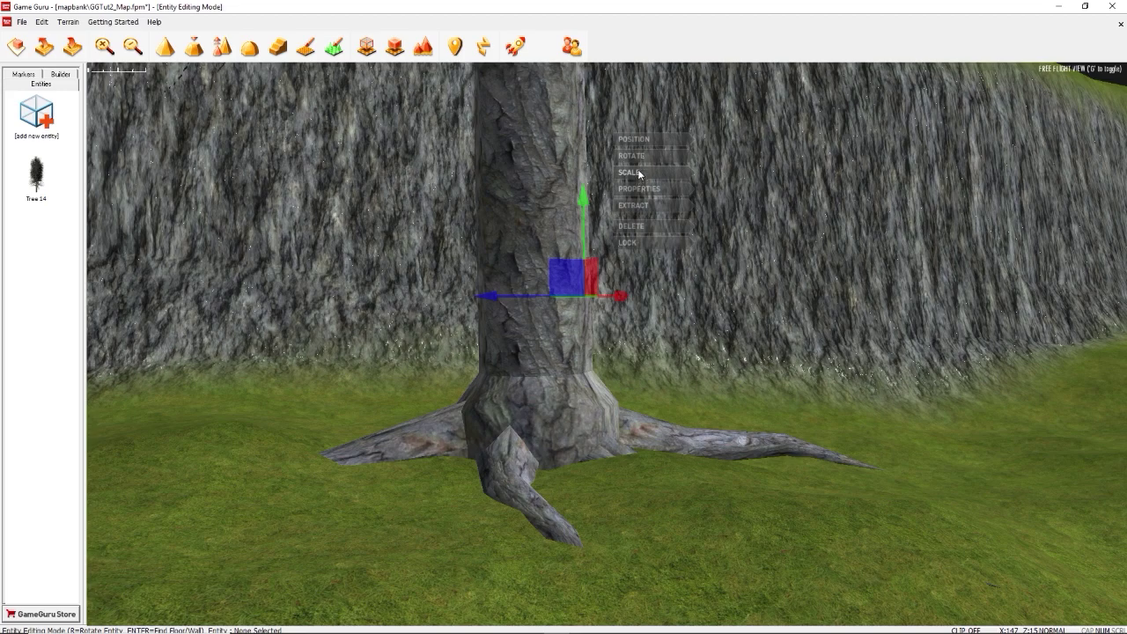
# Rotate the tree beside the cliff slightly so its roots follow the slope of the grass.
pyautogui.click(633, 158)
pyautogui.moveTo(504, 266)
pyautogui.mouseDown()
pyautogui.moveTo(500, 257)
pyautogui.moveTo(497, 272)
pyautogui.moveTo(499, 259)
pyautogui.mouseUp()
# Inspect the rotated tree's base from several sides to check how its roots meet the ground.
pyautogui.moveTo(687, 456); pyautogui.dragTo(379, 466, button='right')
pyautogui.press('d')
pyautogui.press('w')
pyautogui.press('w')
pyautogui.press('d')
pyautogui.press('d')
pyautogui.press('w')
pyautogui.press('s')
pyautogui.press('d')
pyautogui.press('s')
pyautogui.moveTo(581, 194); pyautogui.dragTo(651, 195, button='right')
pyautogui.press('a')
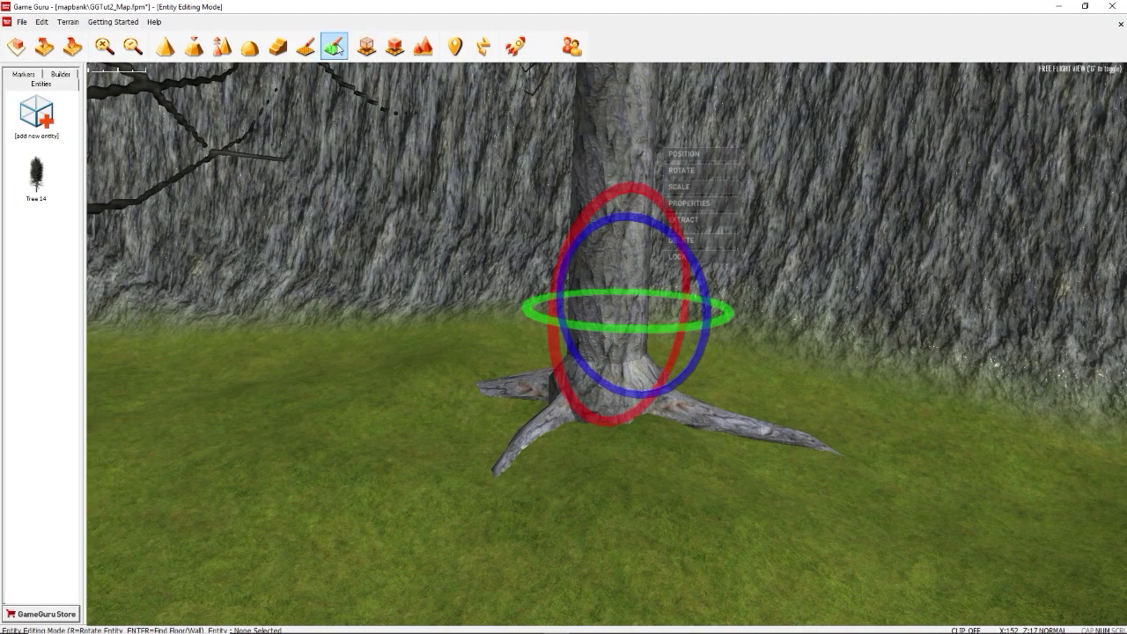
# Switch to terrain texture painting and return to entity editing with the tree deselected.
pyautogui.click(336, 48)
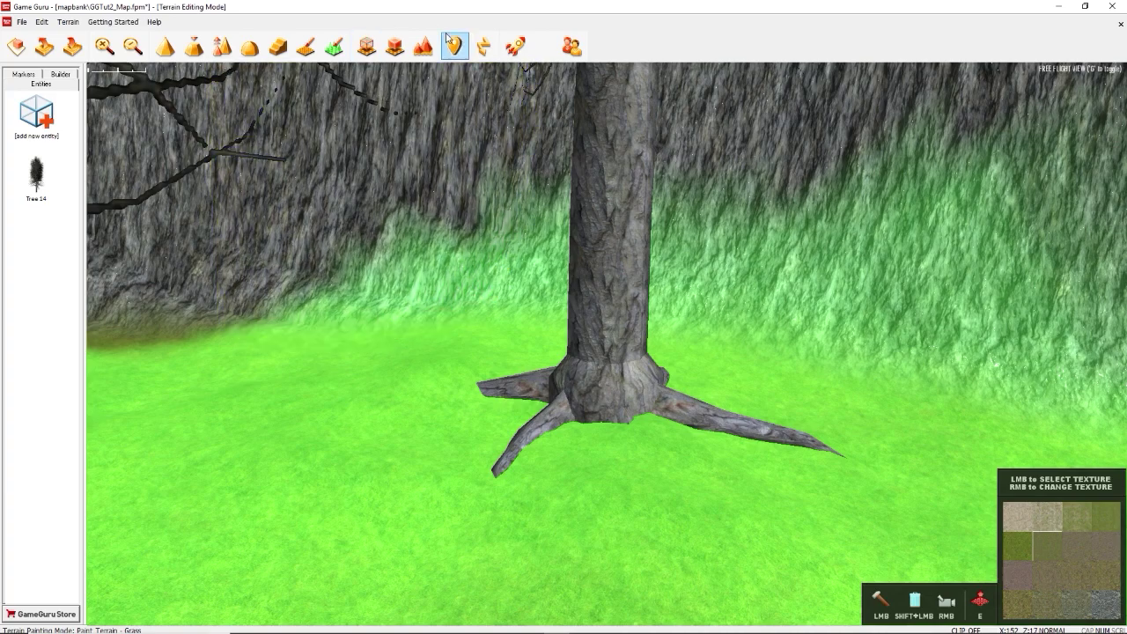
pyautogui.click(390, 49)
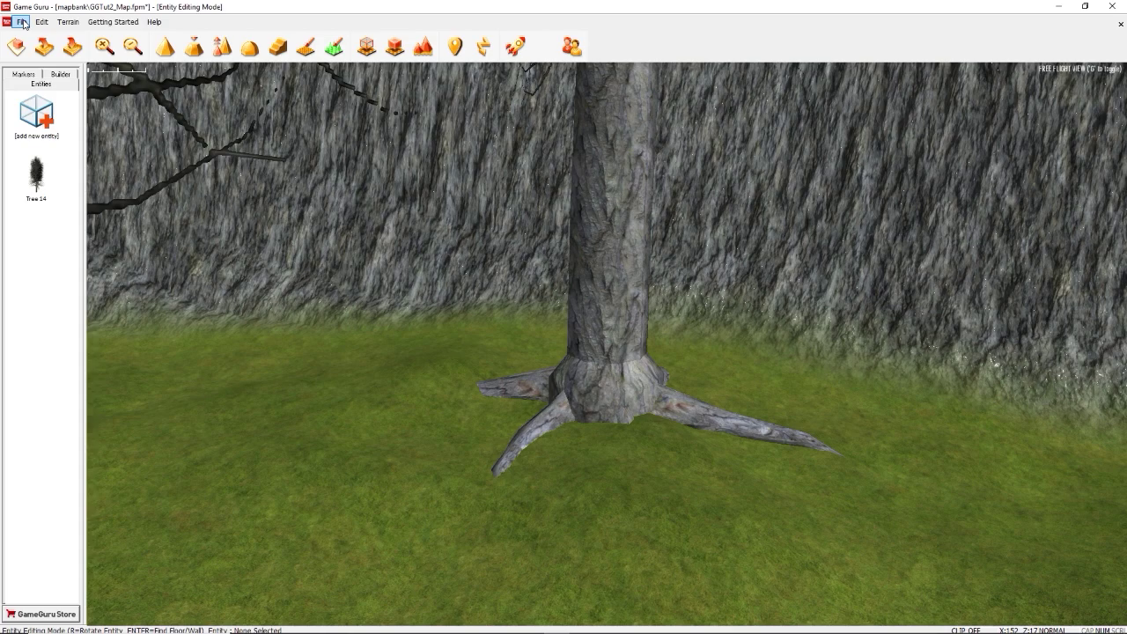
# Save the level under the new name Tutorial_1-1 in the mapbank folder.
pyautogui.click(22, 22)
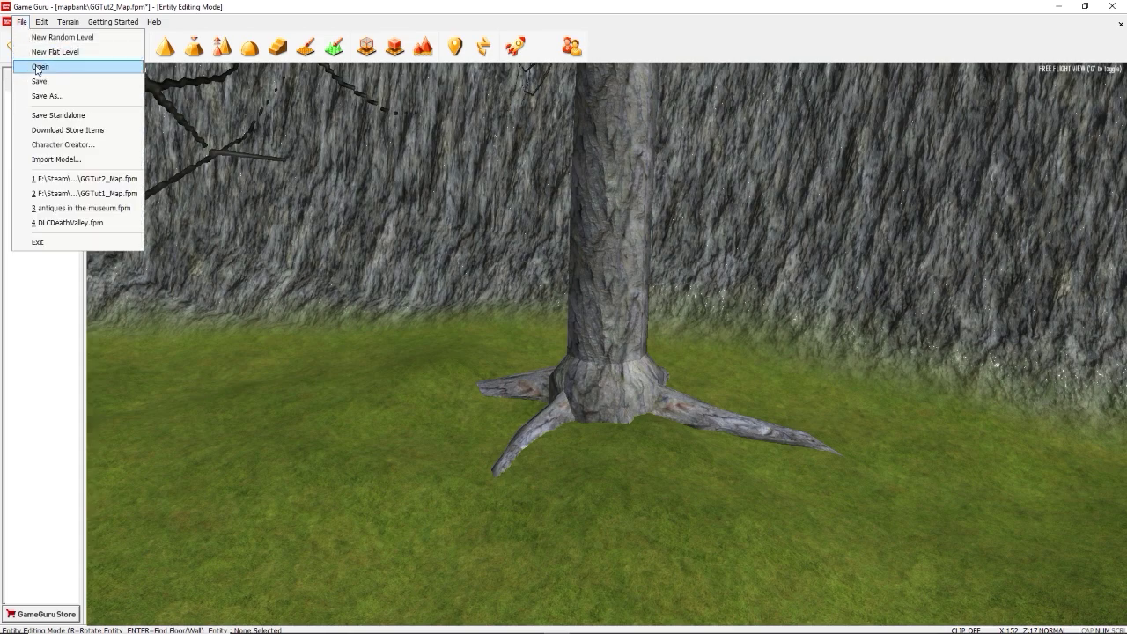
pyautogui.click(42, 95)
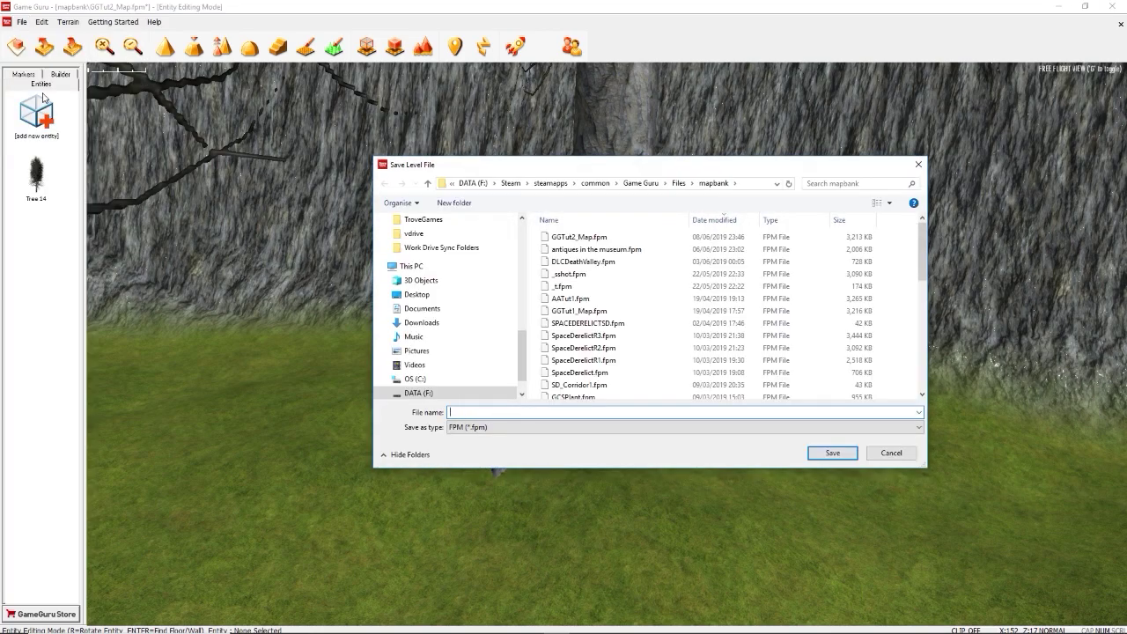
pyautogui.write('Tutorial')
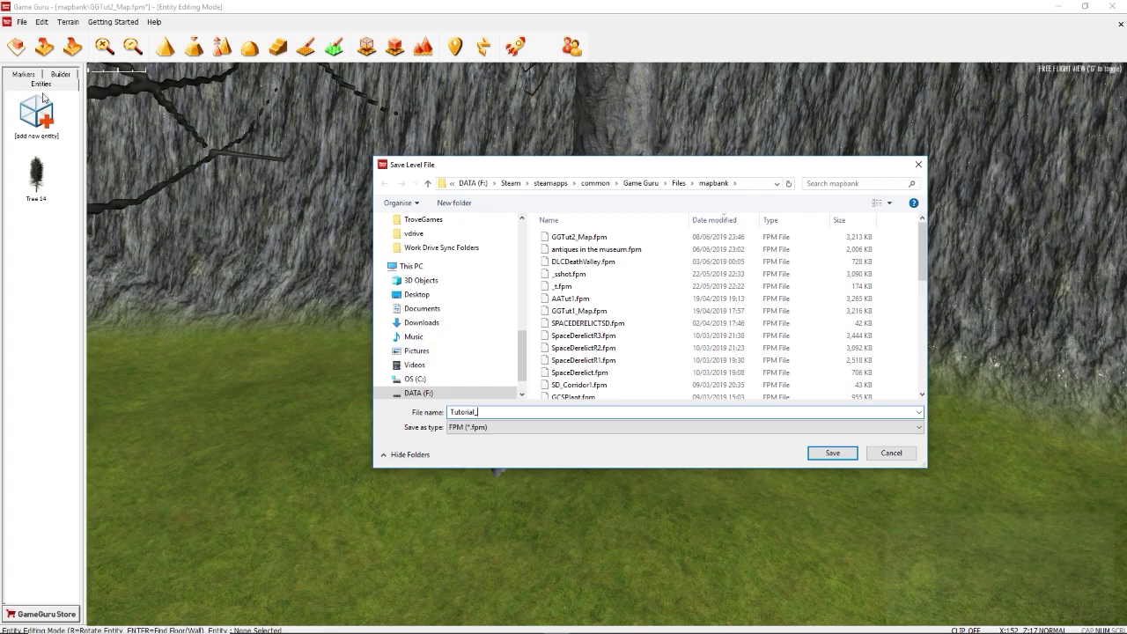
pyautogui.write('_')
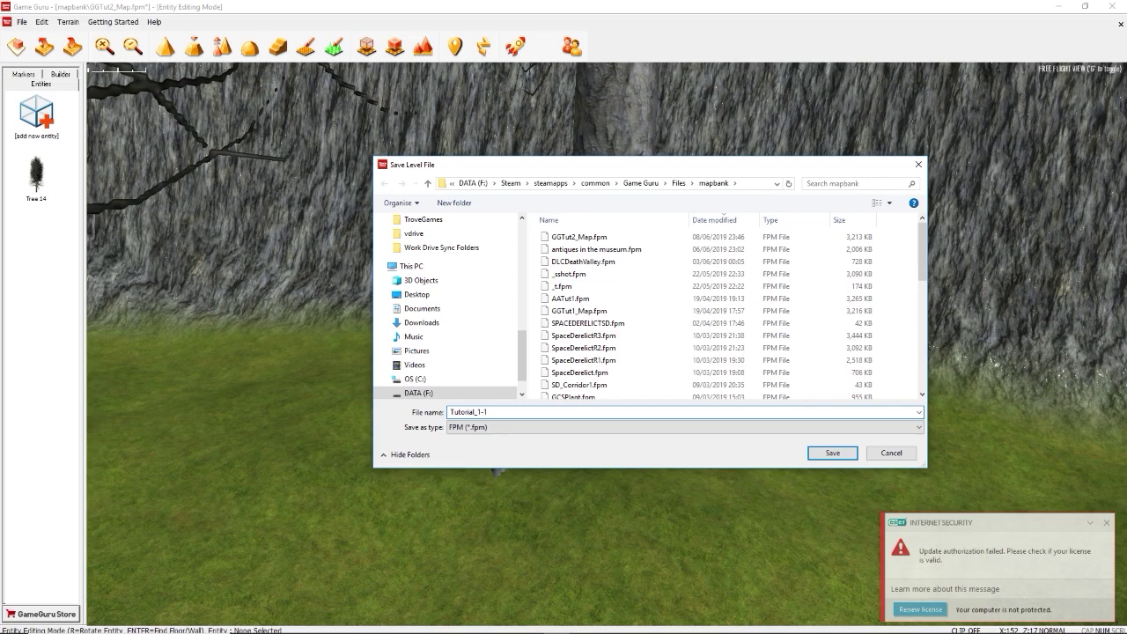
pyautogui.write('1-1')
pyautogui.press('Return')
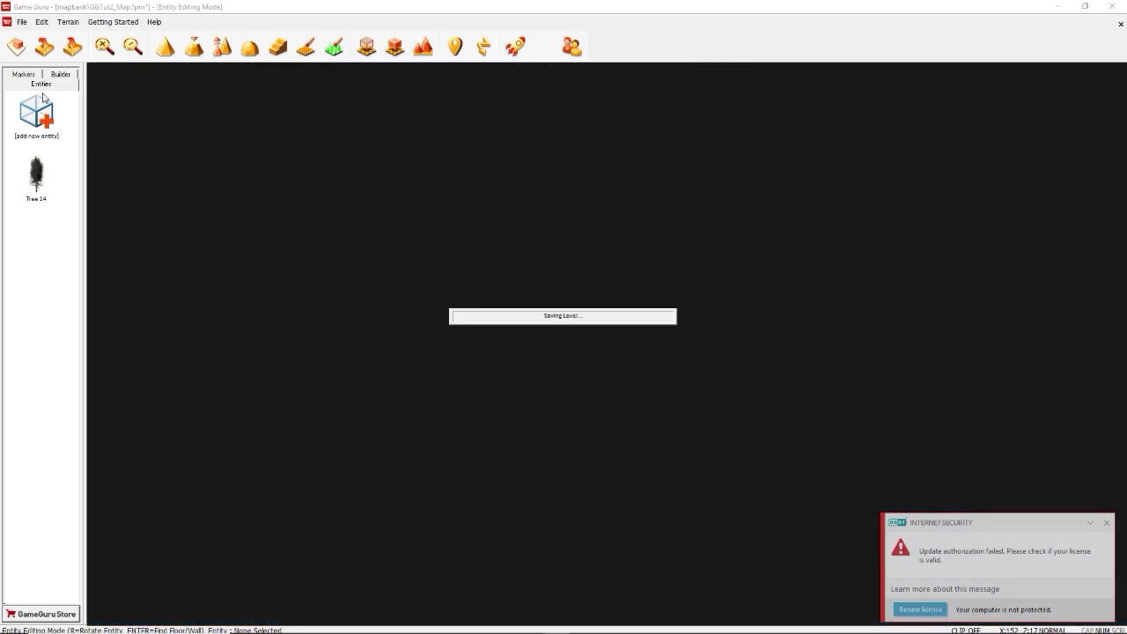